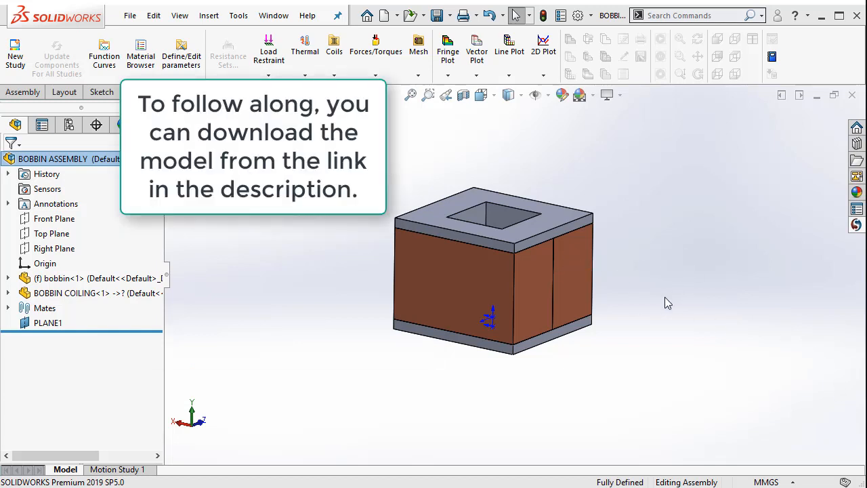
Hide the bobbin component to inspect the coil on its own
{"action": "scroll", "coordinate": [662, 302], "scroll_direction": "down", "scroll_amount": 2}
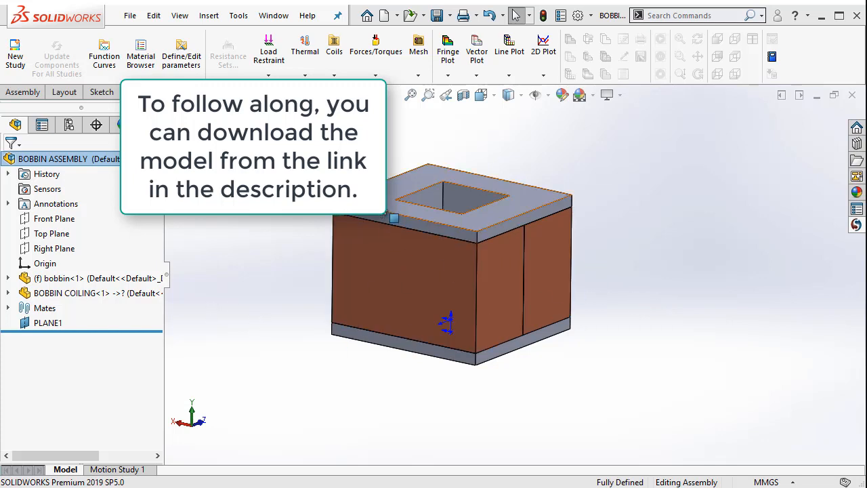
{"action": "left_click", "coordinate": [395, 217]}
{"action": "right_click", "coordinate": [391, 211]}
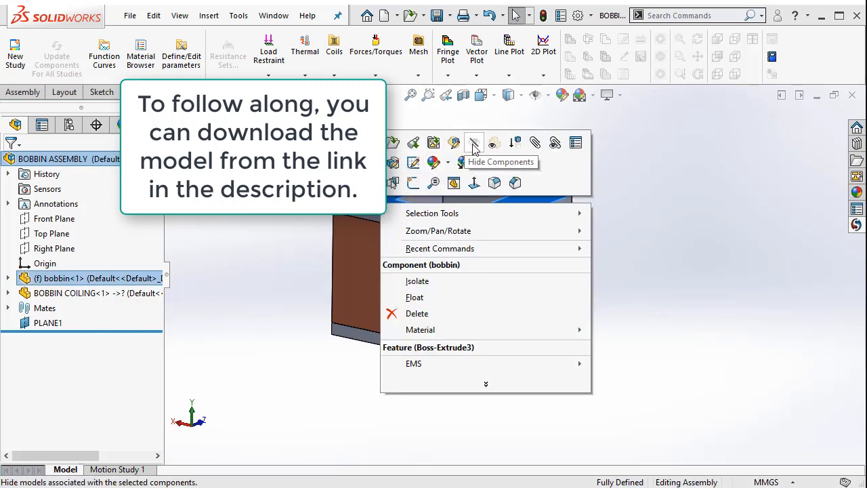
{"action": "left_click", "coordinate": [494, 143]}
{"action": "scroll", "coordinate": [433, 257], "scroll_direction": "down", "scroll_amount": 3}
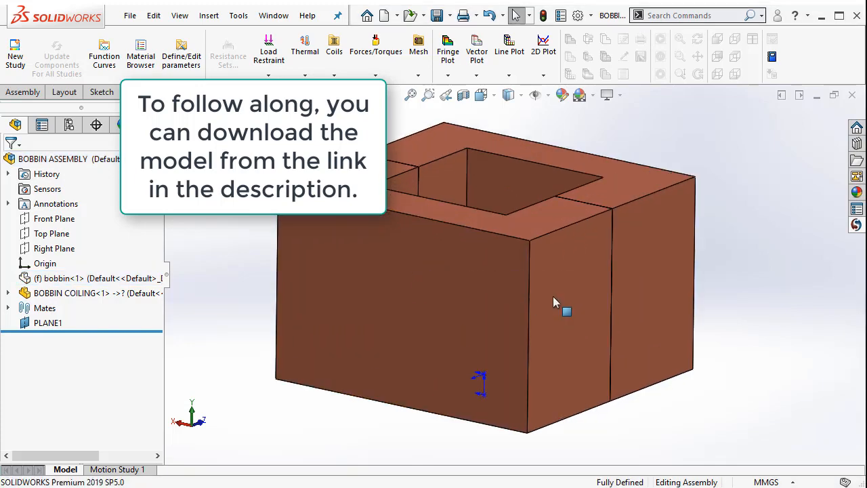
{"action": "middle_click_drag", "start_coordinate": [552, 296], "coordinate": [555, 354]}
{"action": "scroll", "coordinate": [555, 354], "scroll_direction": "up", "scroll_amount": 1}
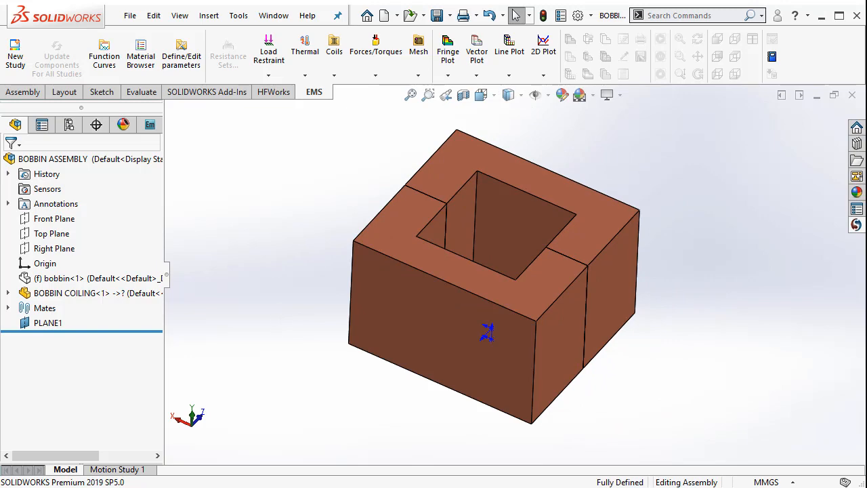
List the solid bodies of the BOBBIN COILING part and highlight Split1[1] and Split1[2] one after the other
{"action": "left_click", "coordinate": [8, 293]}
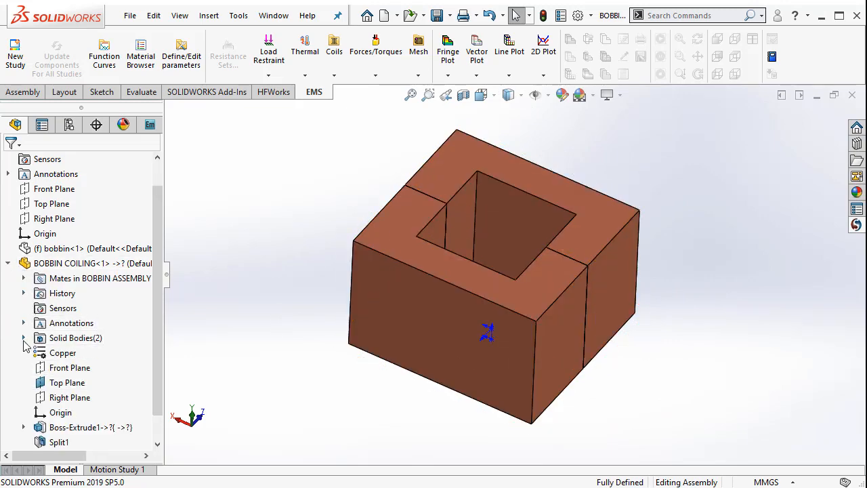
{"action": "left_click", "coordinate": [23, 337]}
{"action": "left_click", "coordinate": [80, 353]}
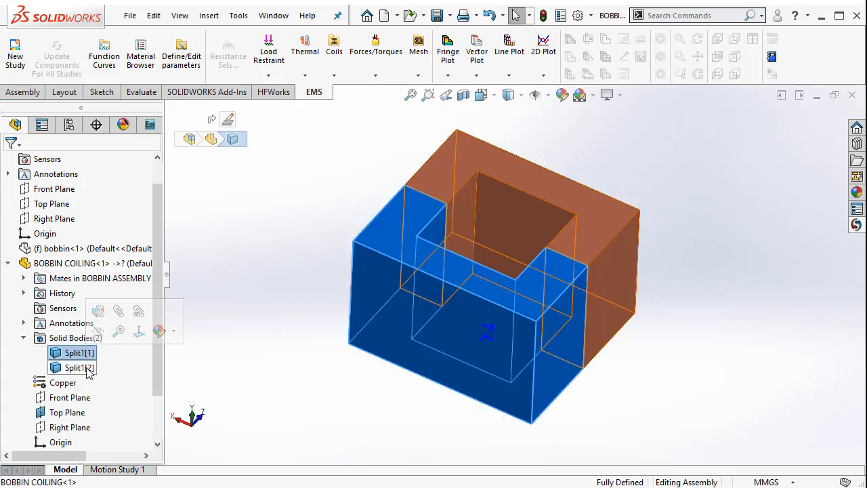
{"action": "left_click", "coordinate": [80, 367]}
{"action": "left_click", "coordinate": [215, 335]}
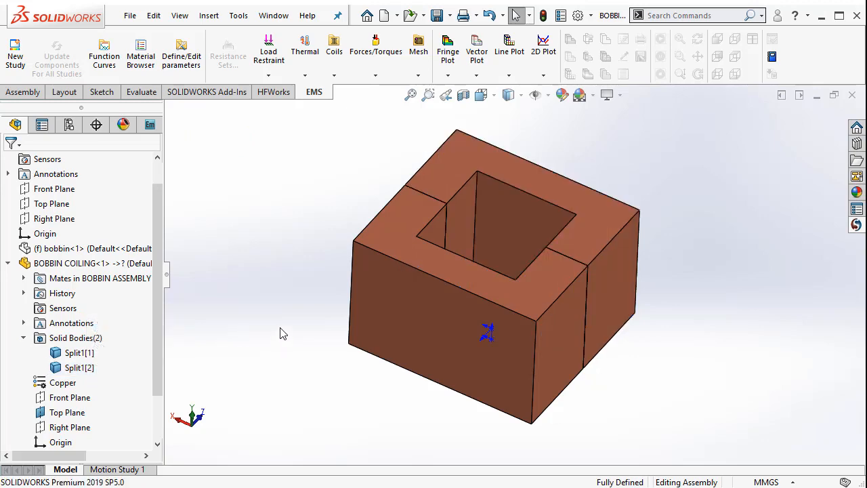
Hide the coil body Split1[1] and pick the exposed cross-section face of the remaining half
{"action": "middle_click_drag", "start_coordinate": [280, 332], "coordinate": [276, 314]}
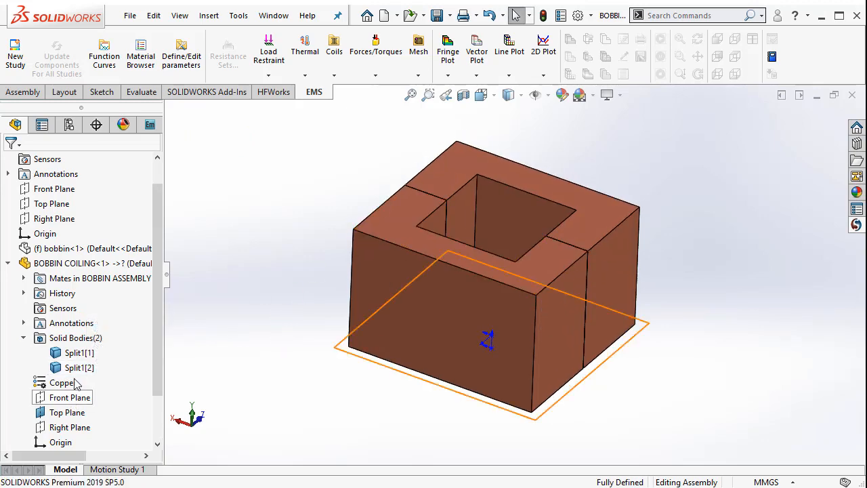
{"action": "right_click", "coordinate": [78, 353]}
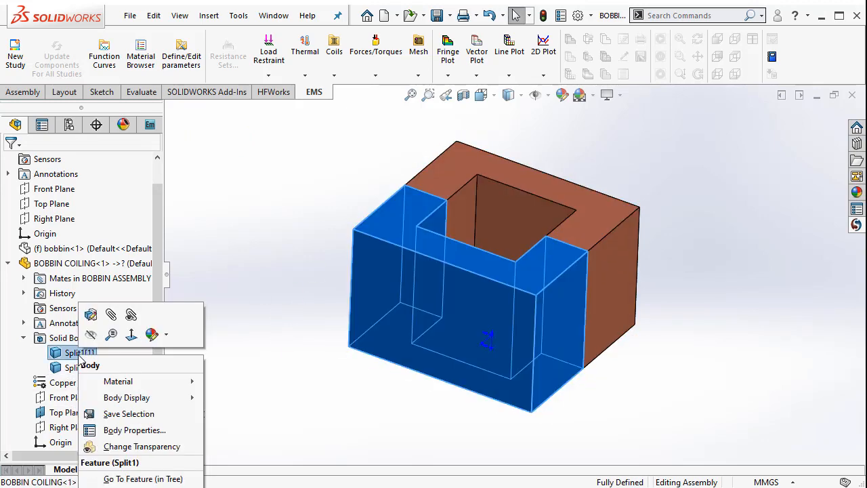
{"action": "left_click", "coordinate": [90, 335]}
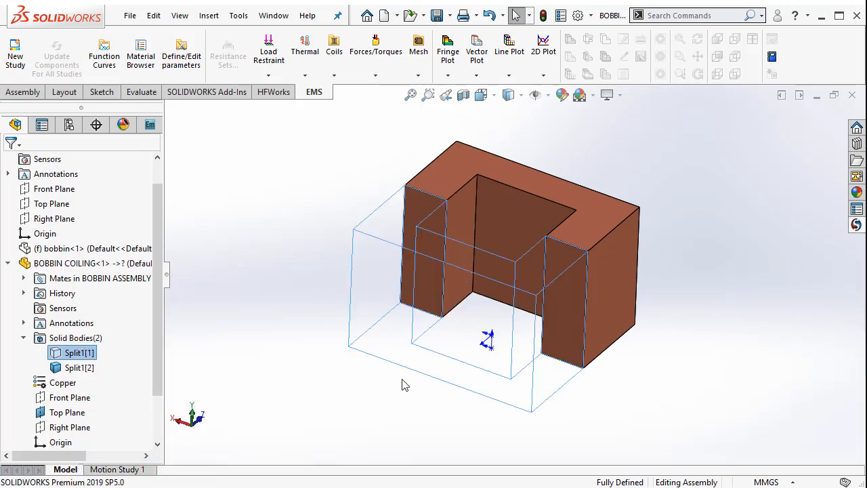
{"action": "middle_click_drag", "start_coordinate": [405, 381], "coordinate": [400, 342]}
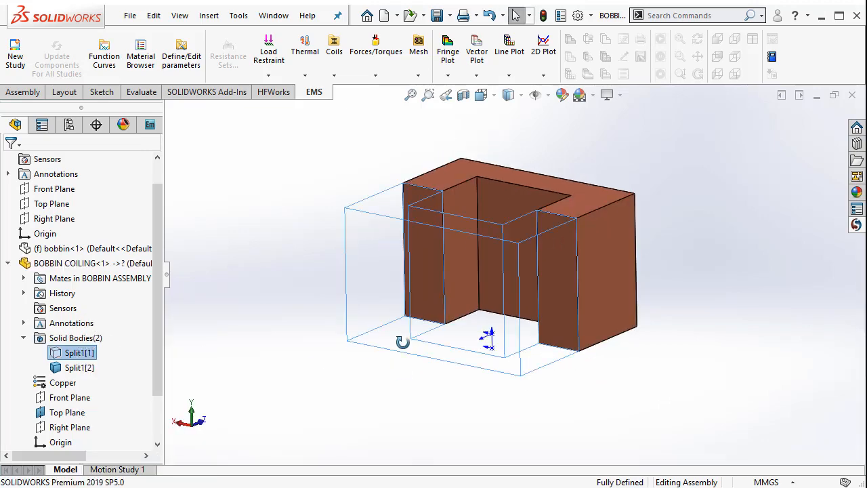
{"action": "left_click", "coordinate": [425, 256]}
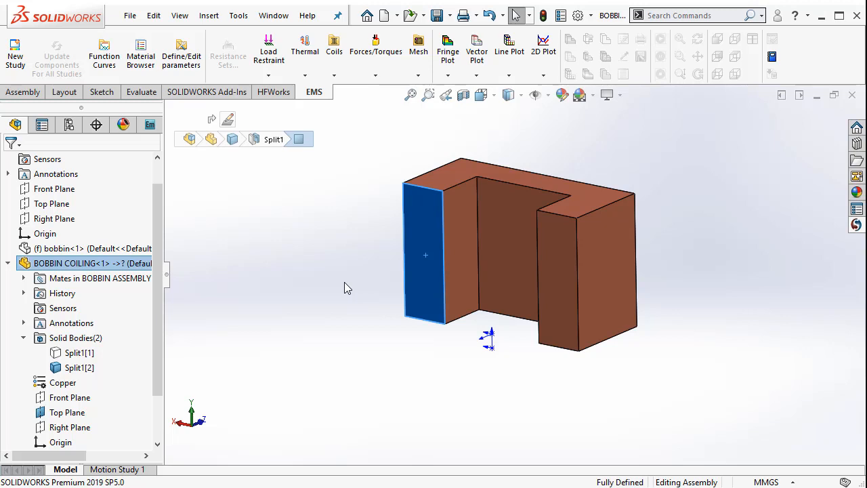
{"action": "left_click", "coordinate": [345, 283]}
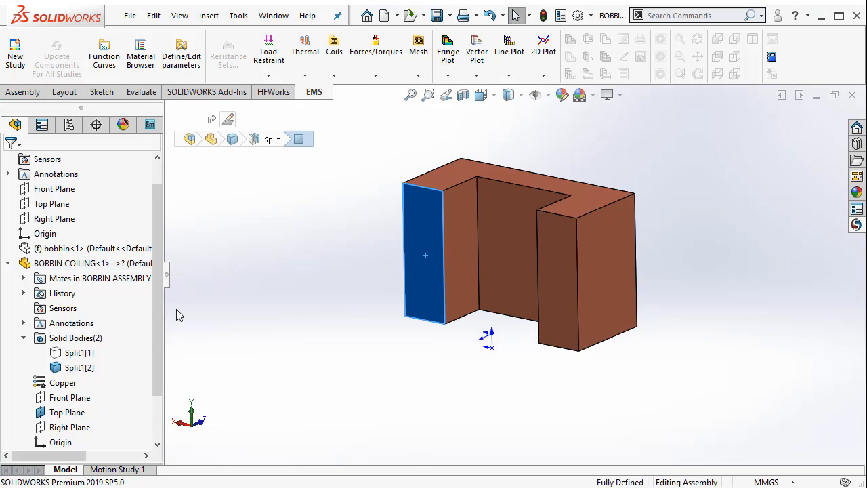
Show the coil body Split1[1] and the bobbin component again
{"action": "right_click", "coordinate": [89, 354]}
{"action": "left_click", "coordinate": [102, 334]}
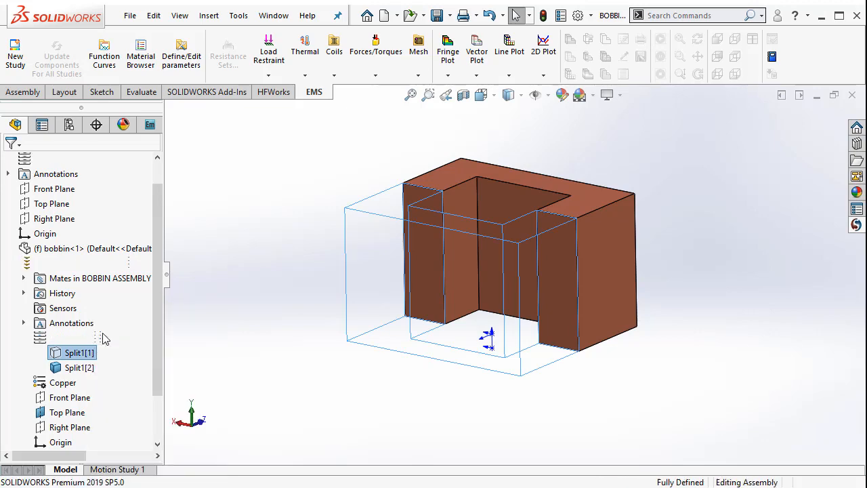
{"action": "left_click", "coordinate": [8, 263]}
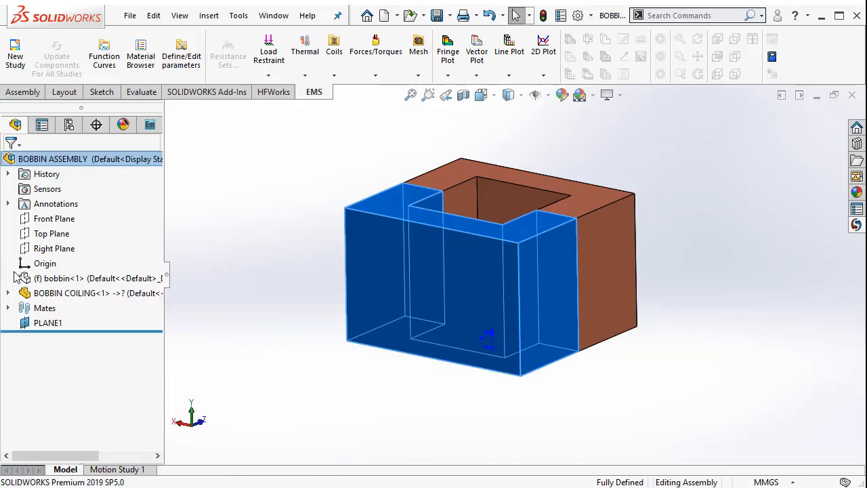
{"action": "left_click", "coordinate": [218, 304]}
{"action": "right_click", "coordinate": [115, 279]}
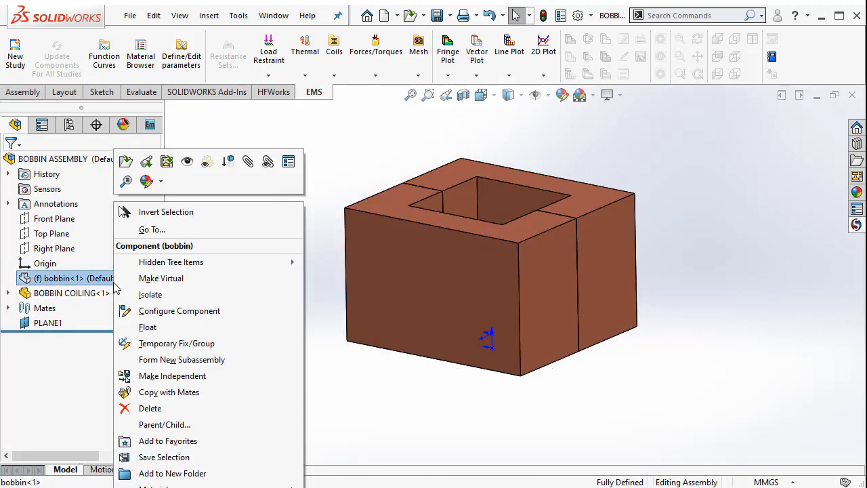
{"action": "left_click", "coordinate": [187, 161]}
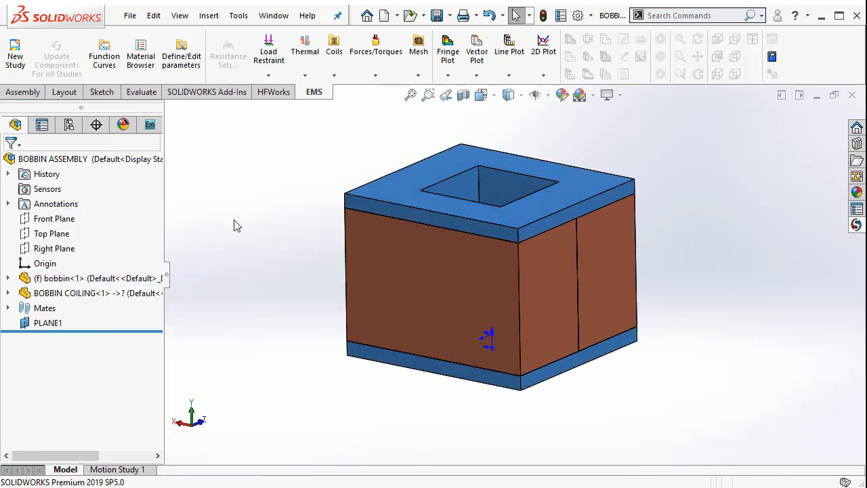
Insert a new part into the assembly with its first sketch on PLANE1
{"action": "key", "text": "f"}
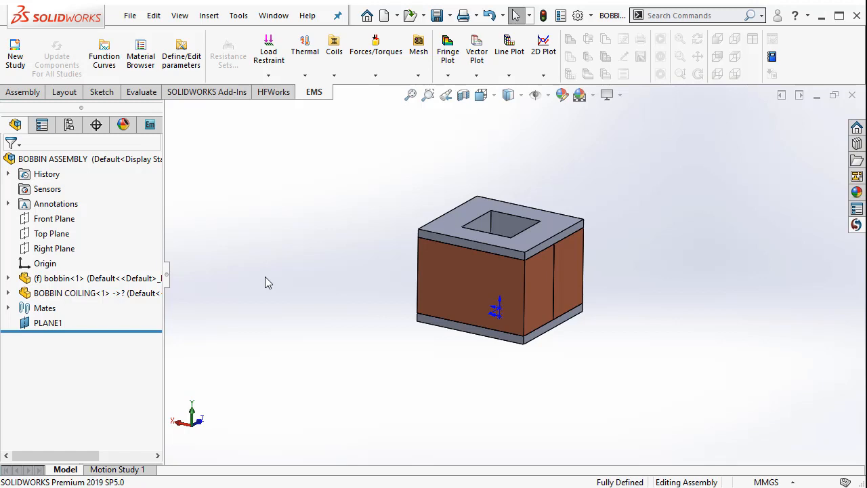
{"action": "scroll", "coordinate": [265, 277], "scroll_direction": "up", "scroll_amount": 1}
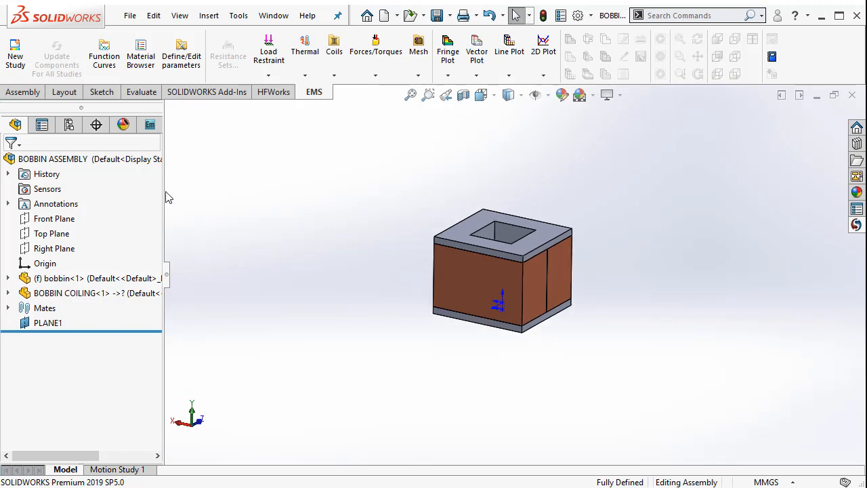
{"action": "left_click_drag", "start_coordinate": [163, 187], "coordinate": [195, 192]}
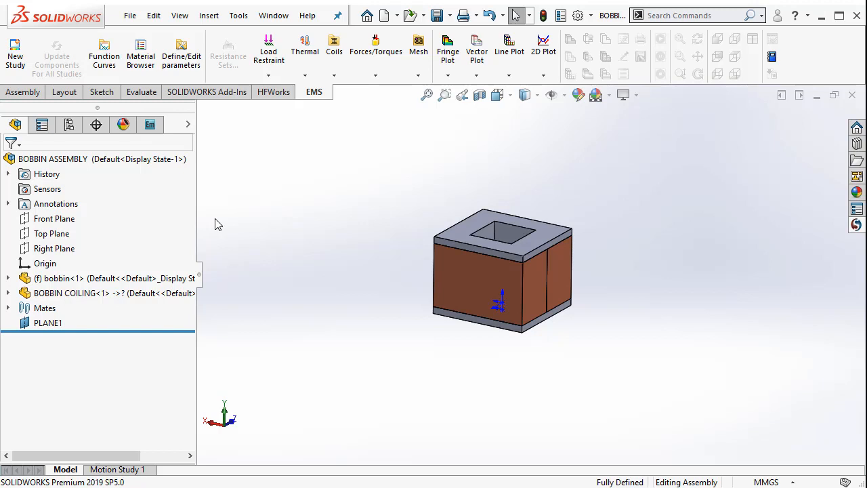
{"action": "scroll", "coordinate": [339, 239], "scroll_direction": "up", "scroll_amount": 2}
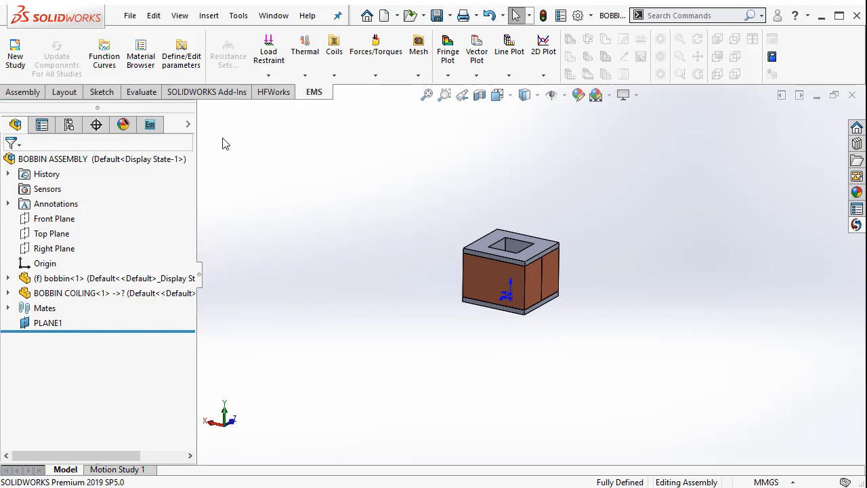
{"action": "left_click", "coordinate": [214, 17]}
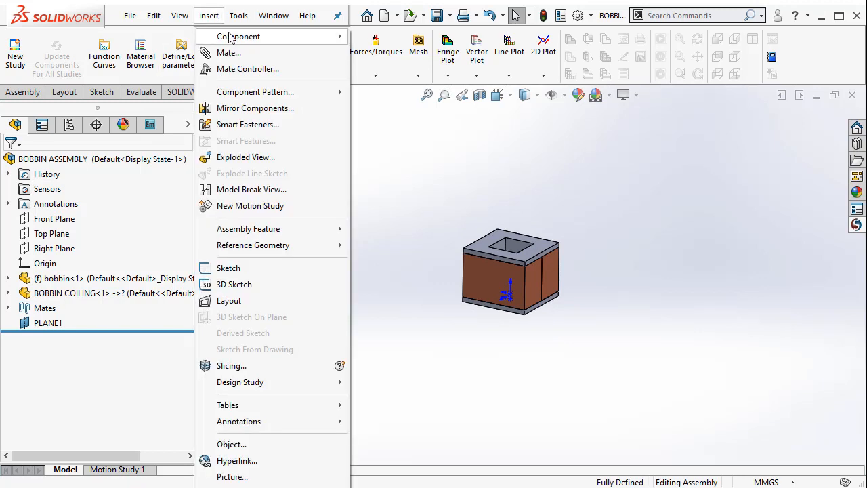
{"action": "mouse_move", "coordinate": [232, 38]}
{"action": "left_click", "coordinate": [388, 52]}
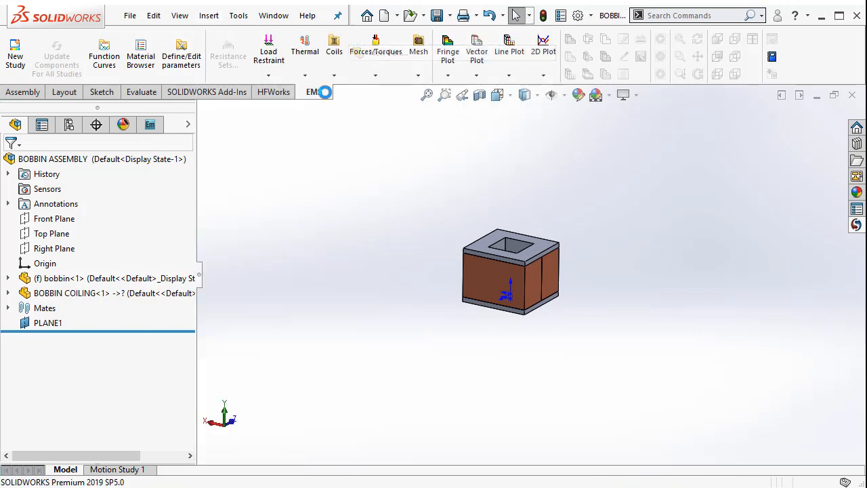
{"action": "left_click", "coordinate": [52, 339]}
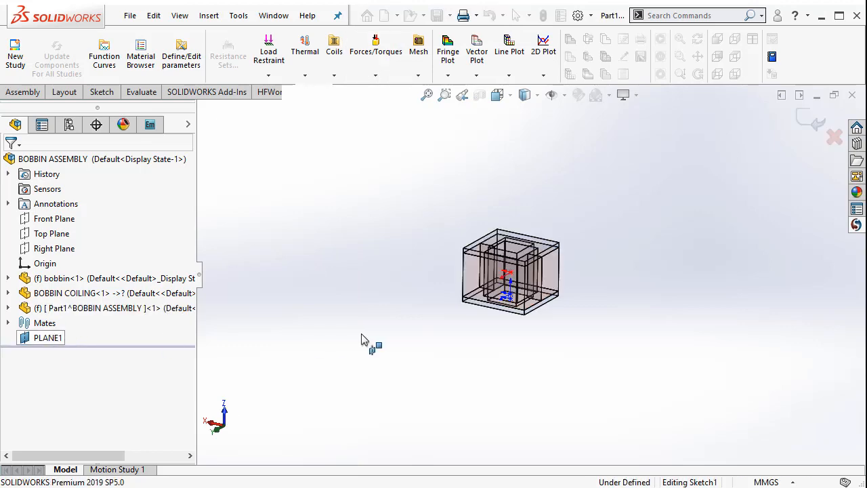
{"action": "key", "text": "space"}
{"action": "left_click", "coordinate": [493, 109]}
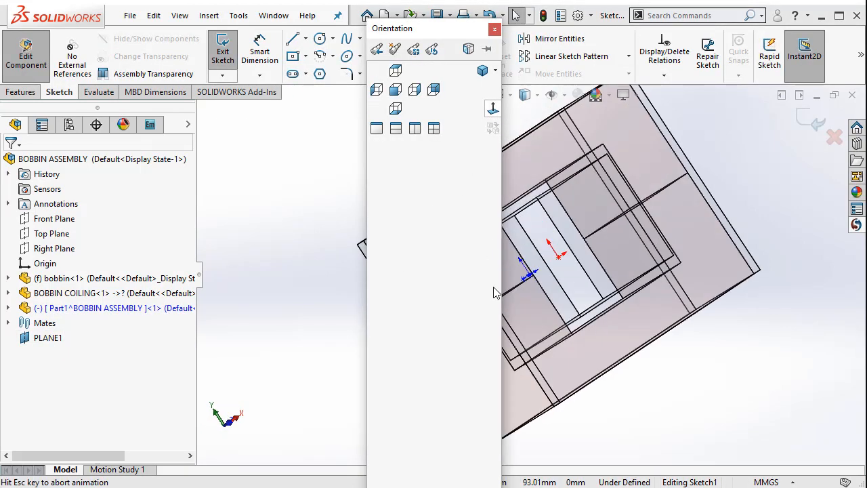
Sketch a center rectangle on the origin around the bobbin, 345 mm wide and 275 mm high
{"action": "left_click", "coordinate": [292, 56]}
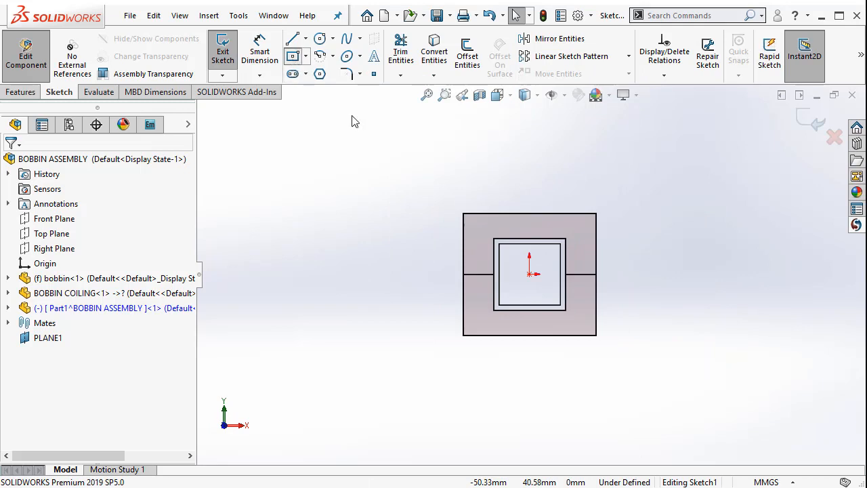
{"action": "left_click", "coordinate": [531, 273]}
{"action": "scroll", "coordinate": [763, 158], "scroll_direction": "up", "scroll_amount": 3}
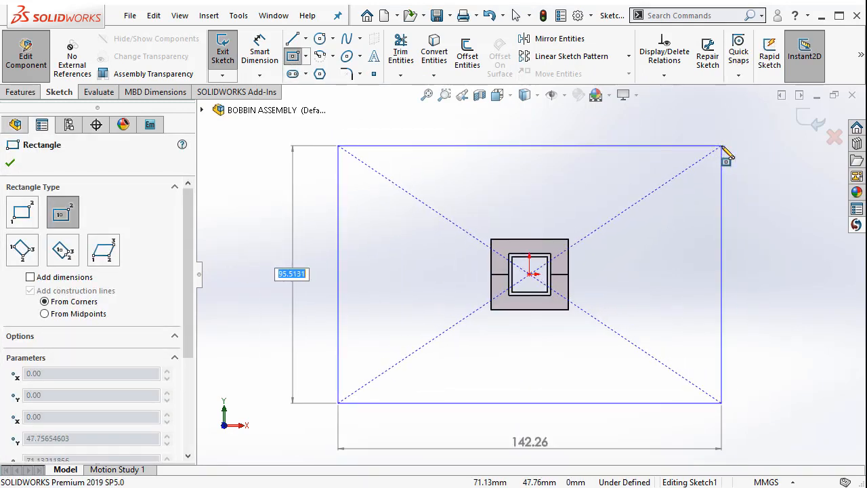
{"action": "left_click", "coordinate": [742, 128]}
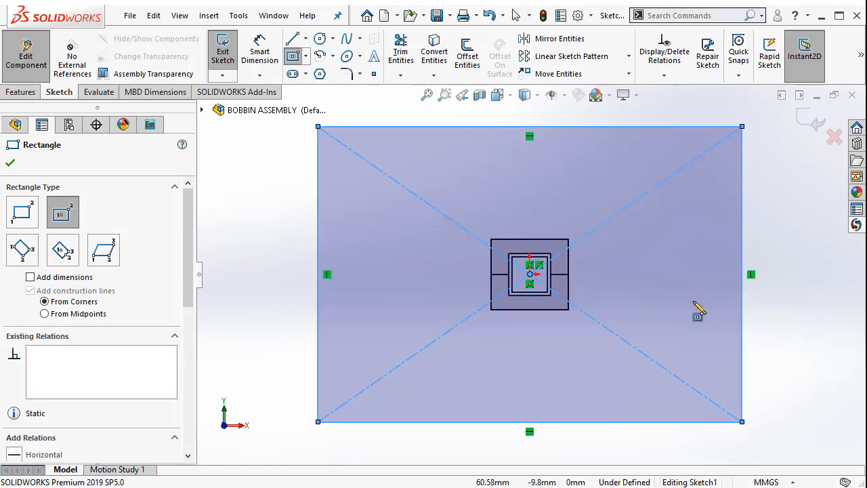
{"action": "middle_click_drag", "start_coordinate": [692, 305], "coordinate": [687, 159]}
{"action": "scroll", "coordinate": [686, 158], "scroll_direction": "up", "scroll_amount": 3}
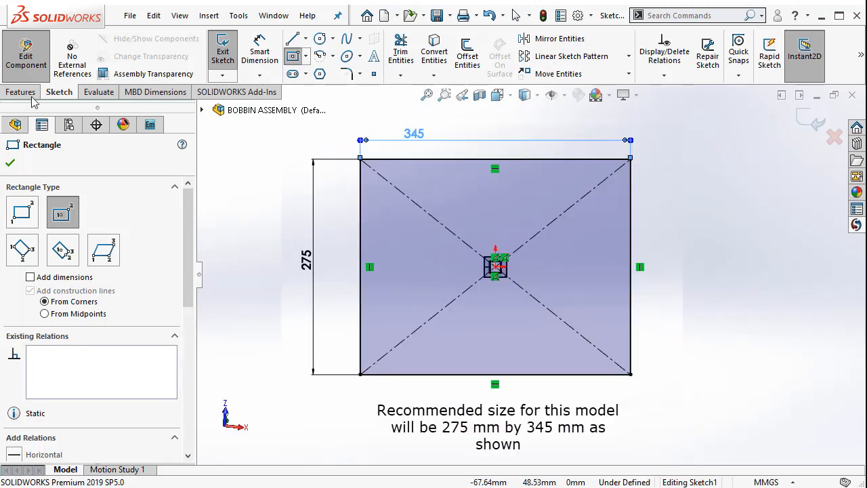
Extrude the rectangle 170 mm with the Mid Plane end condition to enclose the bobbin assembly
{"action": "left_click", "coordinate": [20, 92]}
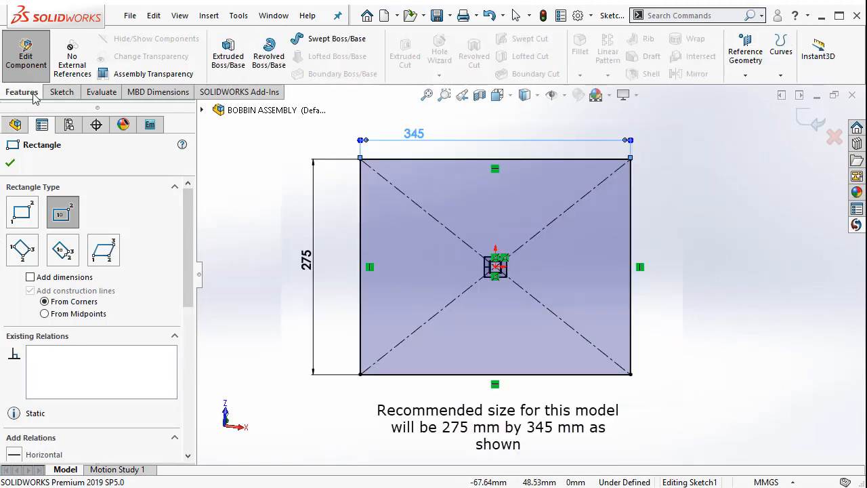
{"action": "left_click", "coordinate": [228, 60]}
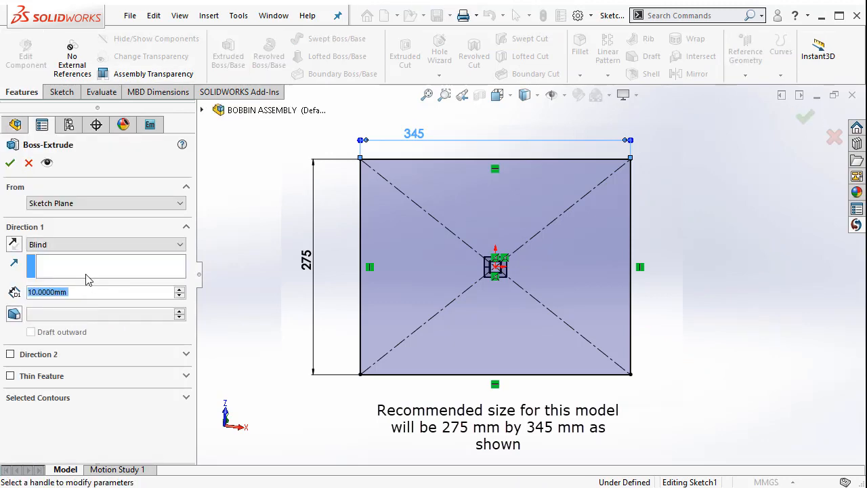
{"action": "left_click", "coordinate": [79, 245]}
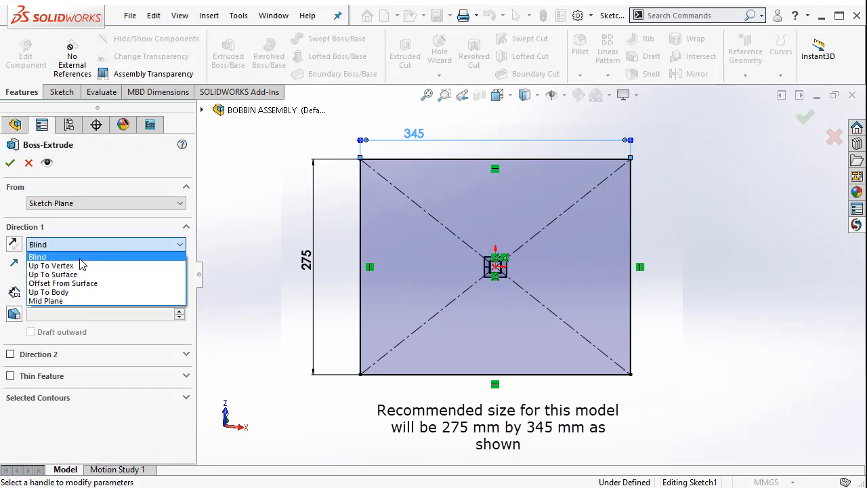
{"action": "left_click", "coordinate": [81, 300]}
{"action": "middle_click_drag", "start_coordinate": [362, 350], "coordinate": [364, 302]}
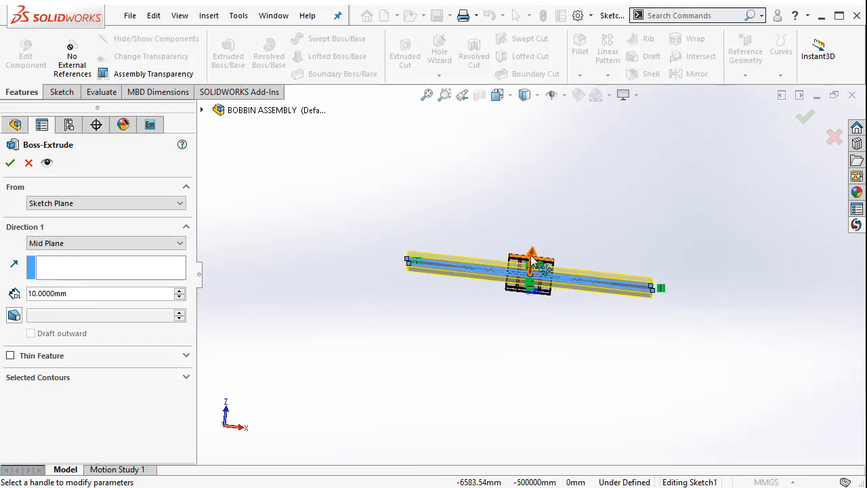
{"action": "left_click_drag", "start_coordinate": [533, 249], "coordinate": [555, 144]}
{"action": "middle_click_drag", "start_coordinate": [371, 280], "coordinate": [338, 287]}
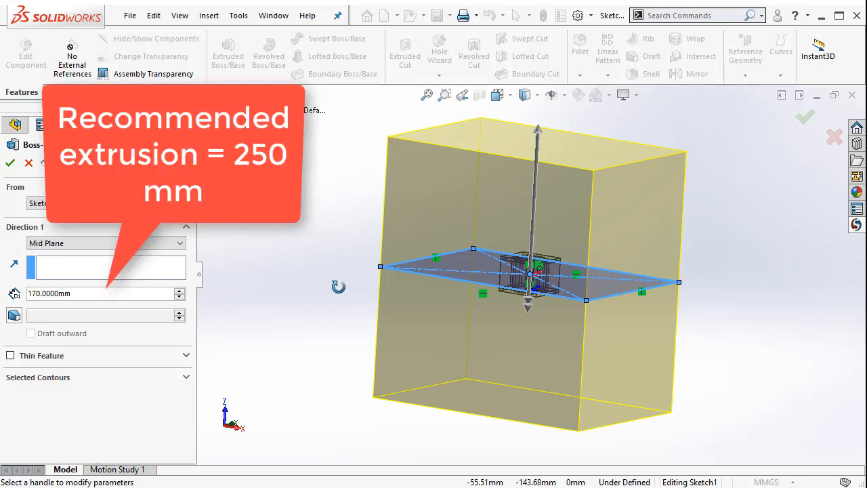
{"action": "left_click", "coordinate": [10, 163]}
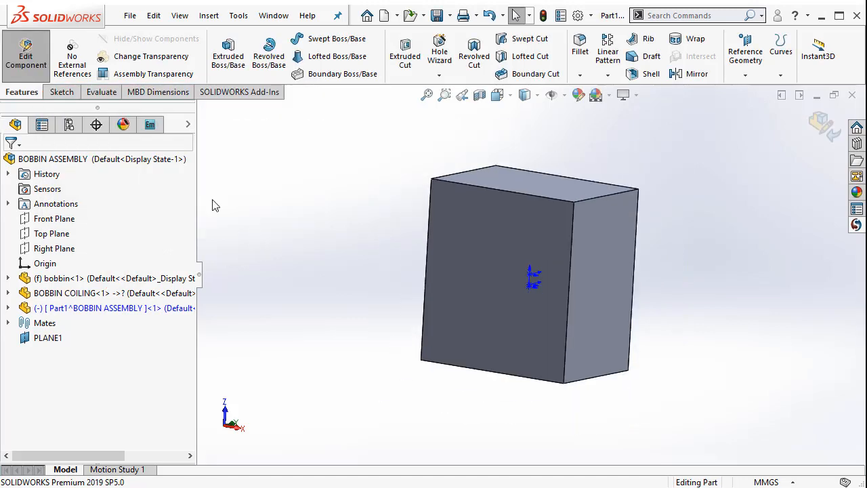
Create a mold cavity in the block using the BOBBIN COILING and bobbin components as design components with 0% uniform scaling
{"action": "left_click", "coordinate": [208, 16]}
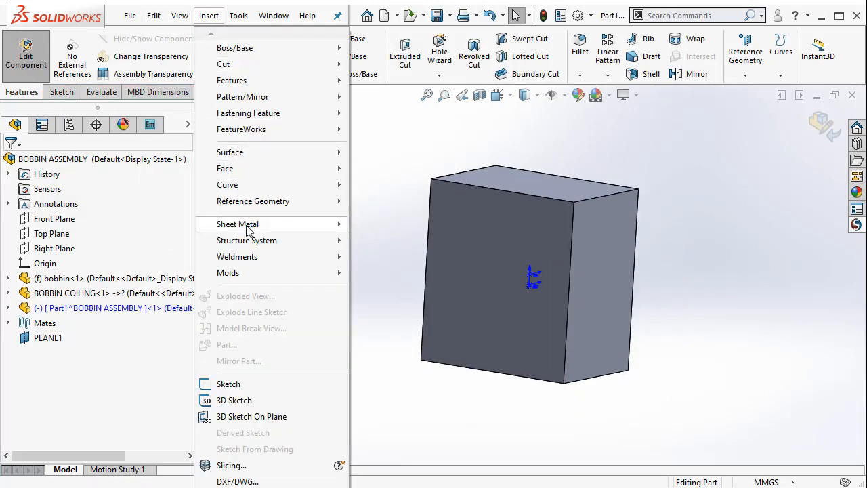
{"action": "mouse_move", "coordinate": [266, 275]}
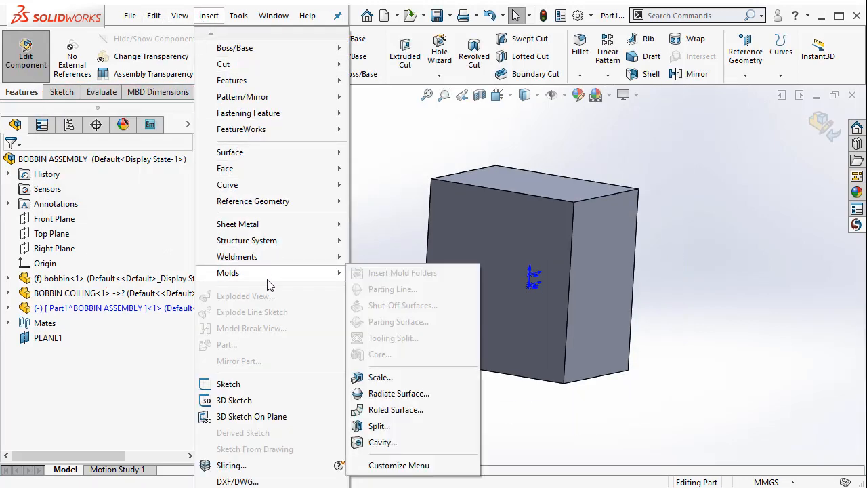
{"action": "left_click", "coordinate": [376, 447]}
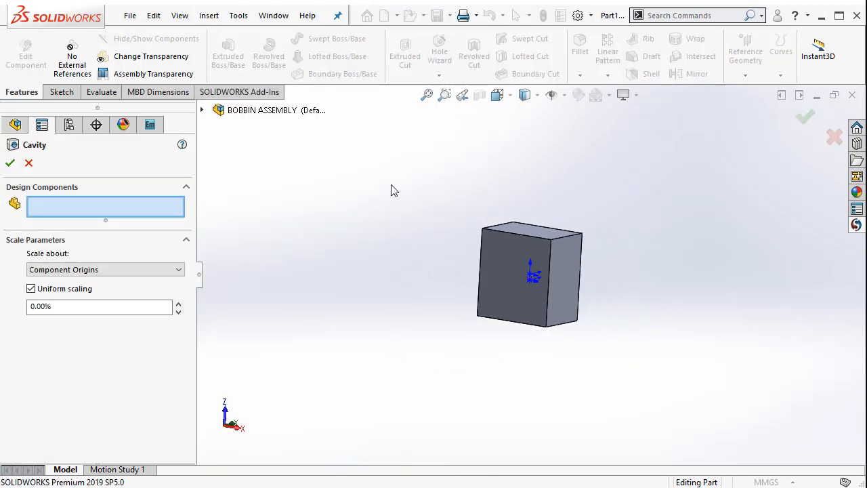
{"action": "left_click_drag", "start_coordinate": [386, 159], "coordinate": [704, 404]}
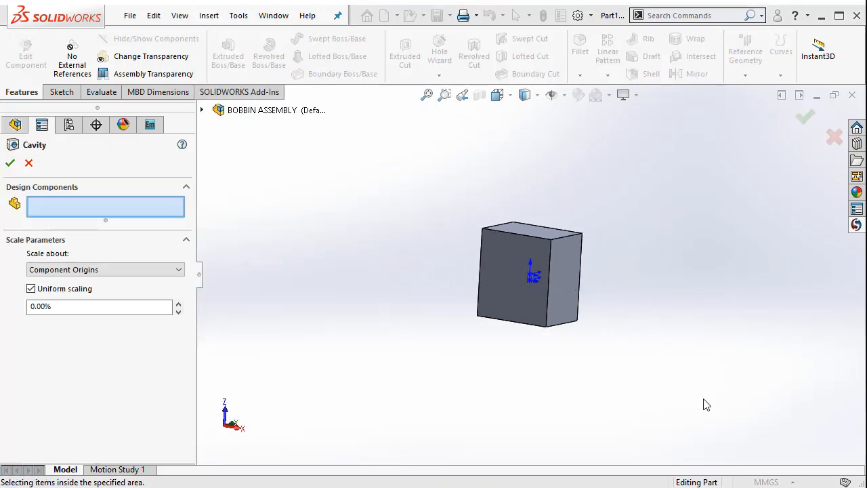
{"action": "left_click", "coordinate": [613, 288]}
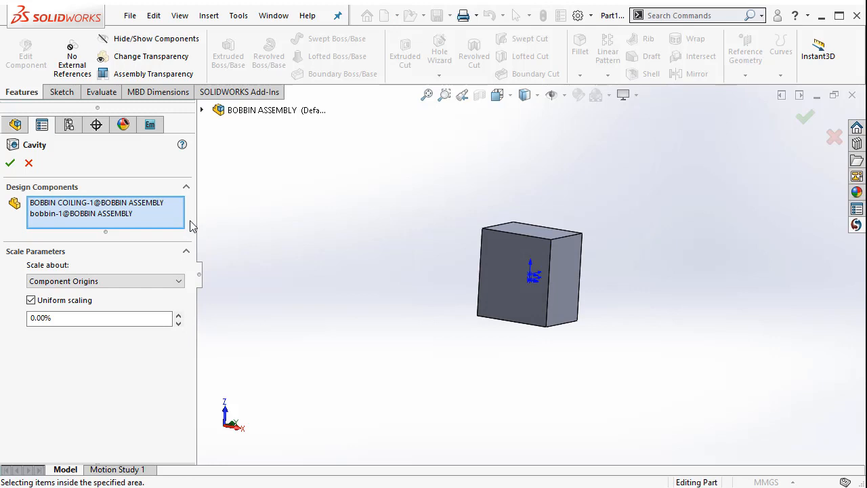
{"action": "left_click", "coordinate": [78, 204]}
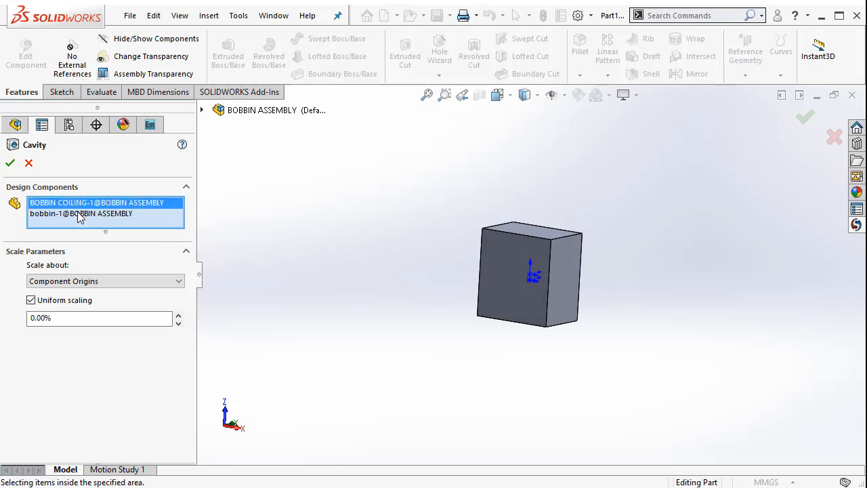
{"action": "left_click", "coordinate": [80, 216]}
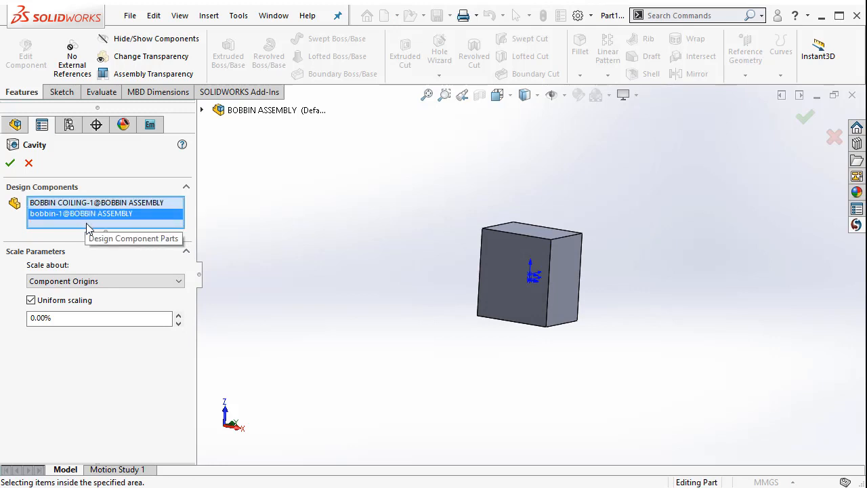
{"action": "left_click", "coordinate": [10, 162]}
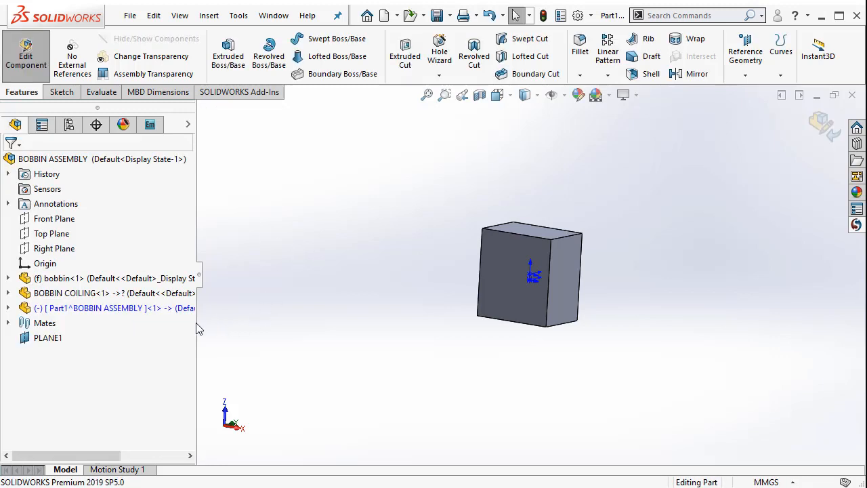
Rename the new enclosing block part as Air_
{"action": "right_click", "coordinate": [153, 308]}
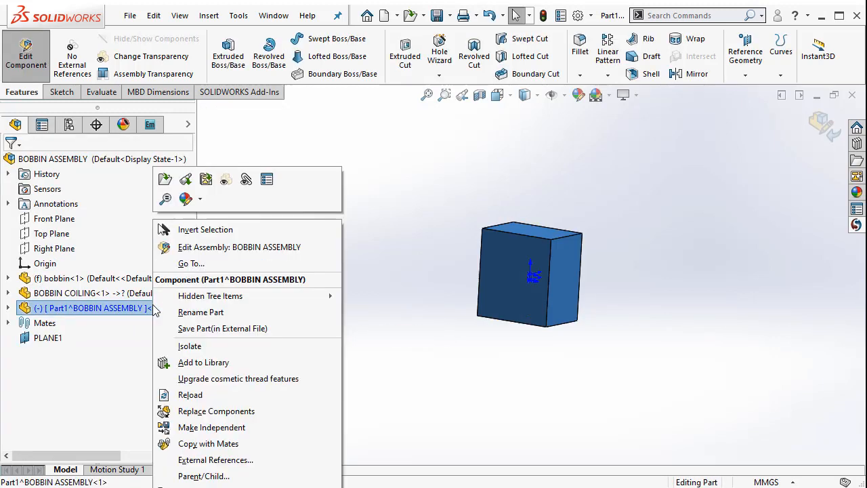
{"action": "left_click", "coordinate": [224, 313]}
{"action": "type", "text": "Air_"}
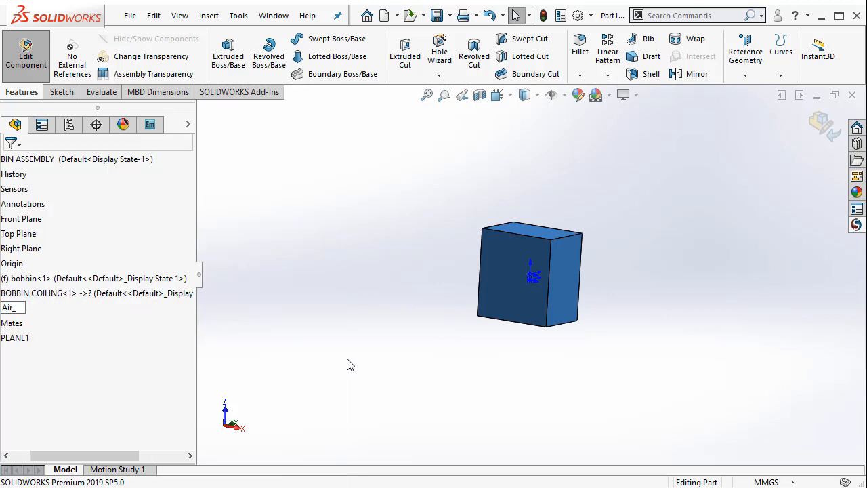
{"action": "left_click", "coordinate": [346, 364]}
Return to editing the assembly and make the air block transparent so the bobbin inside shows
{"action": "left_click", "coordinate": [825, 126]}
{"action": "scroll", "coordinate": [532, 271], "scroll_direction": "down", "scroll_amount": 5}
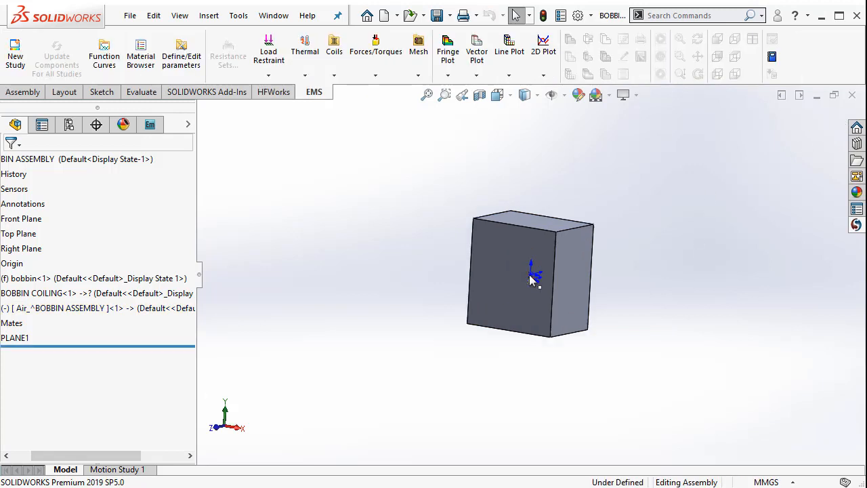
{"action": "right_click", "coordinate": [480, 230]}
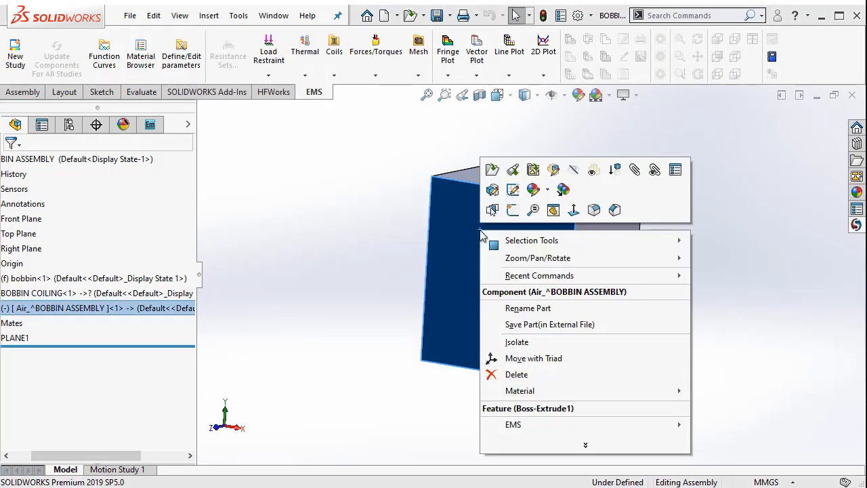
{"action": "left_click", "coordinate": [593, 171]}
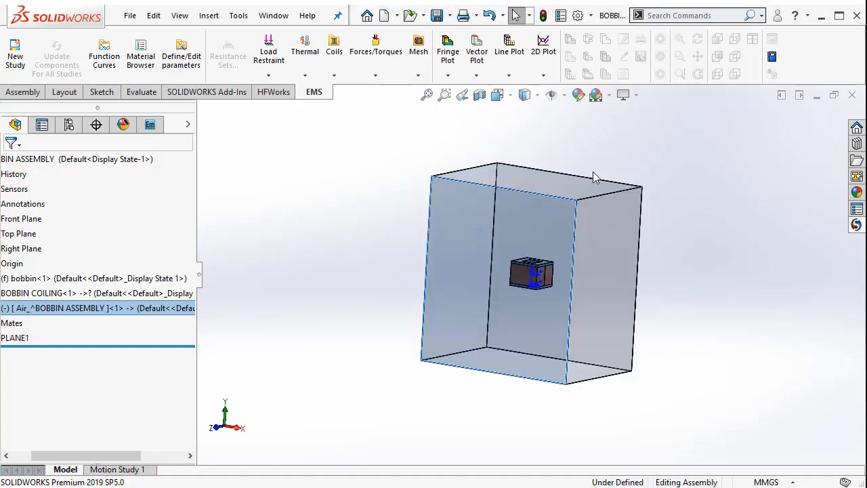
{"action": "middle_click_drag", "start_coordinate": [663, 318], "coordinate": [668, 338]}
{"action": "middle_click_drag", "start_coordinate": [613, 294], "coordinate": [719, 328]}
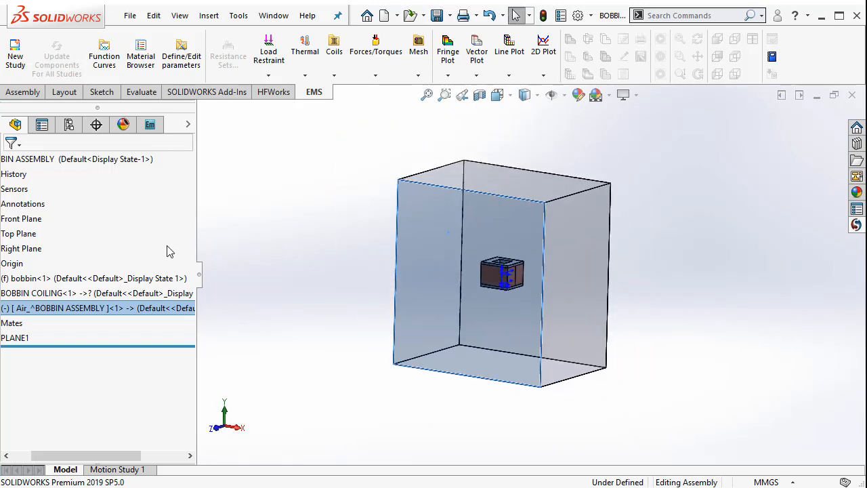
Create a new Magnetostatic EMS study for the bobbin assembly with Compute circuit parameters enabled
{"action": "left_click", "coordinate": [151, 130]}
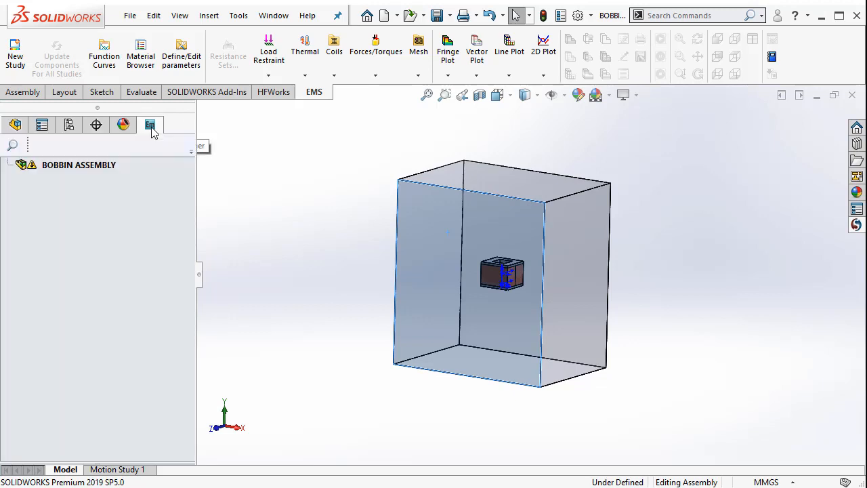
{"action": "left_click", "coordinate": [106, 171]}
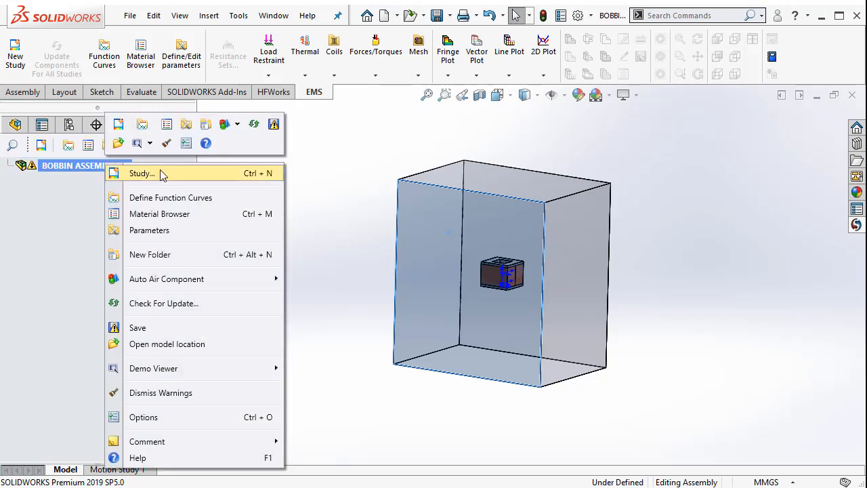
{"action": "left_click", "coordinate": [166, 175]}
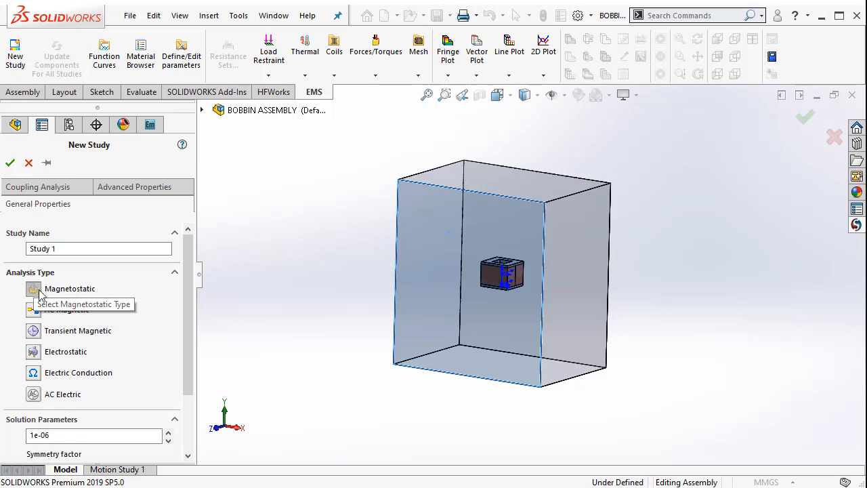
{"action": "left_click", "coordinate": [34, 291]}
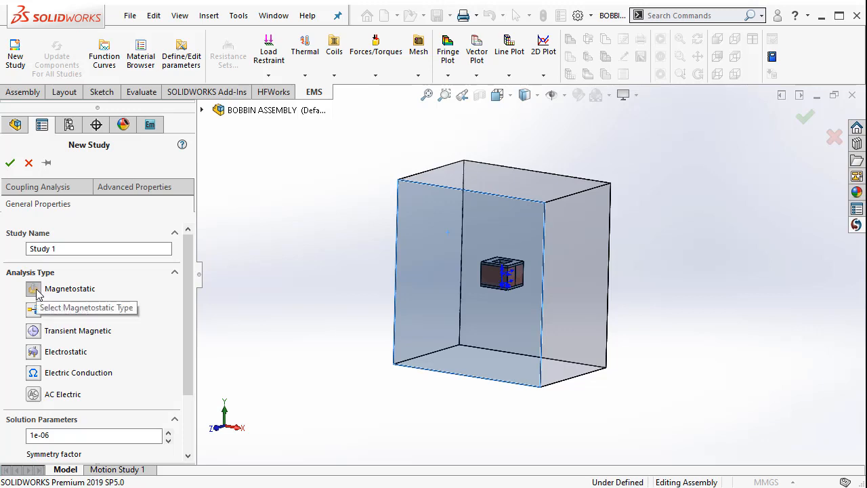
{"action": "scroll", "coordinate": [189, 339], "scroll_direction": "down", "scroll_amount": 3}
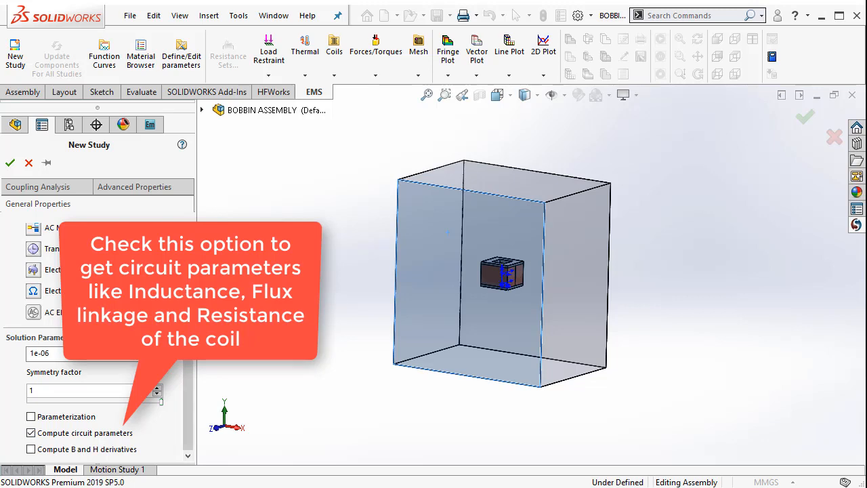
{"action": "left_click_drag", "start_coordinate": [189, 321], "coordinate": [200, 237]}
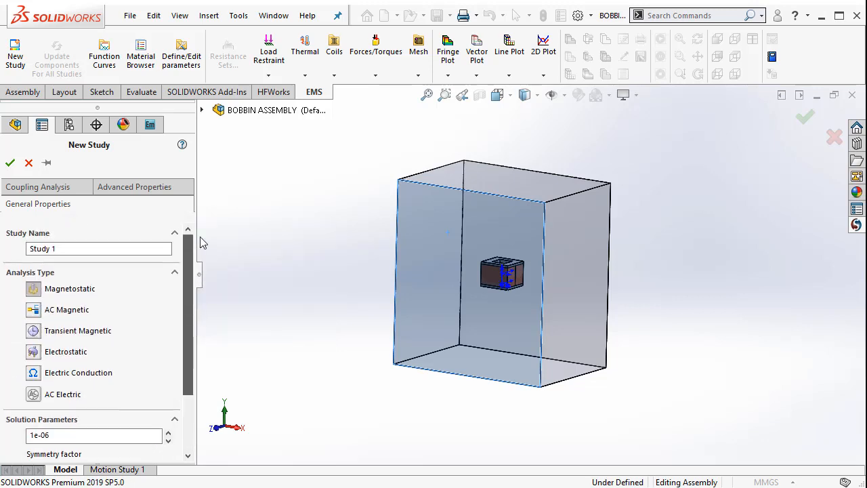
{"action": "left_click", "coordinate": [13, 162]}
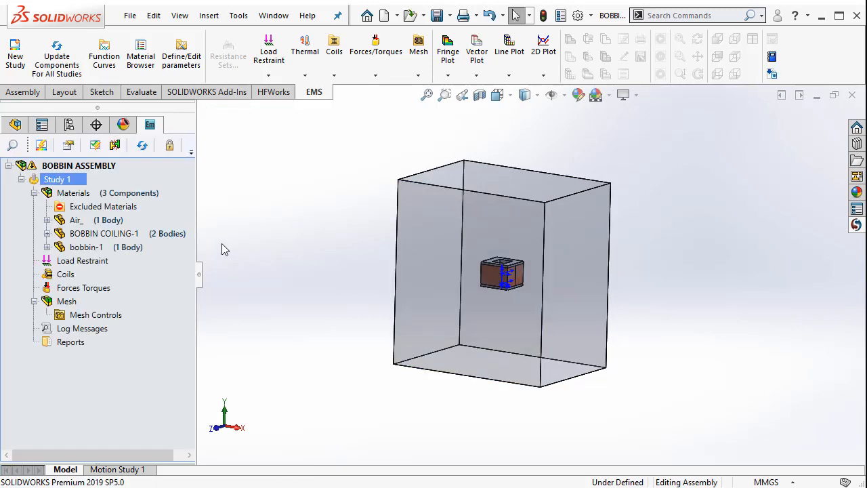
Assign the favorite material Air to the Air_ component in the study
{"action": "left_click", "coordinate": [111, 222]}
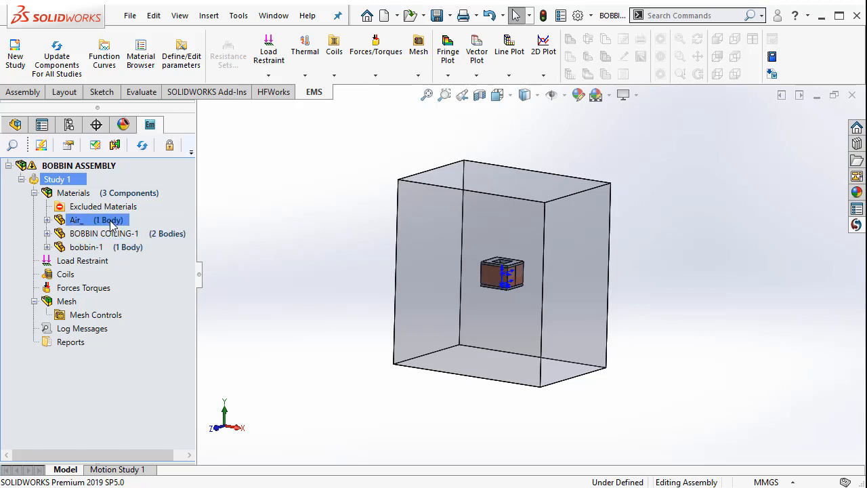
{"action": "right_click", "coordinate": [111, 223]}
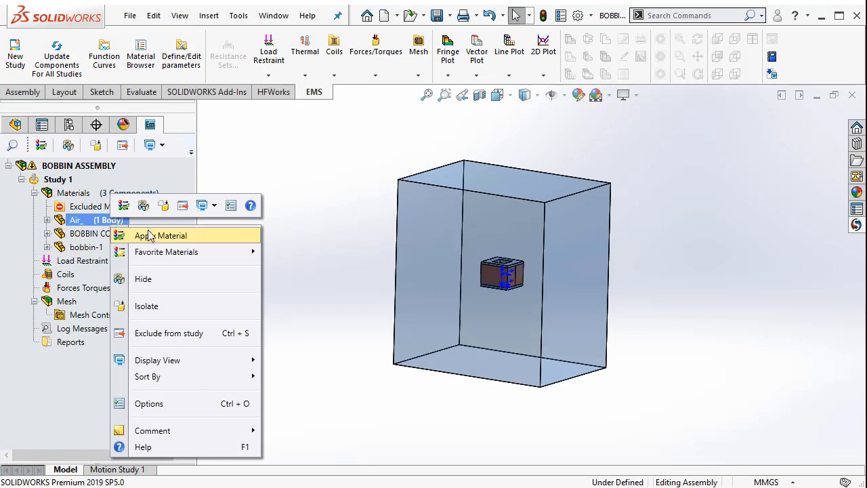
{"action": "mouse_move", "coordinate": [166, 259]}
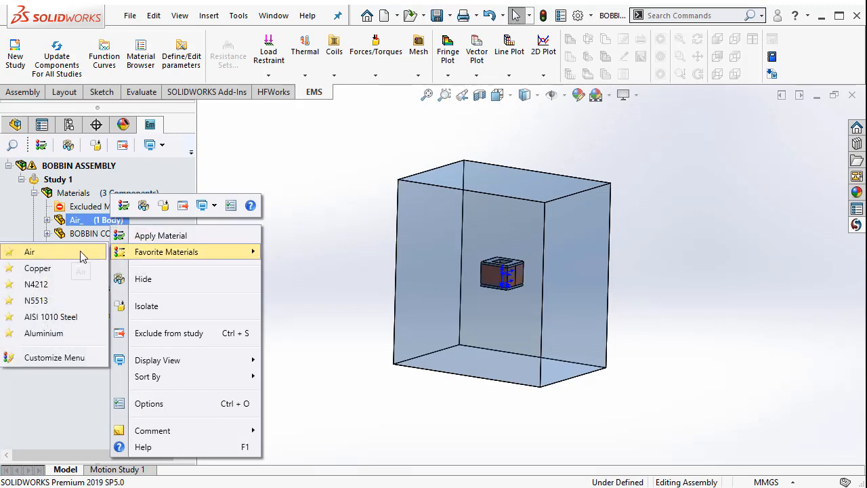
{"action": "left_click", "coordinate": [82, 255]}
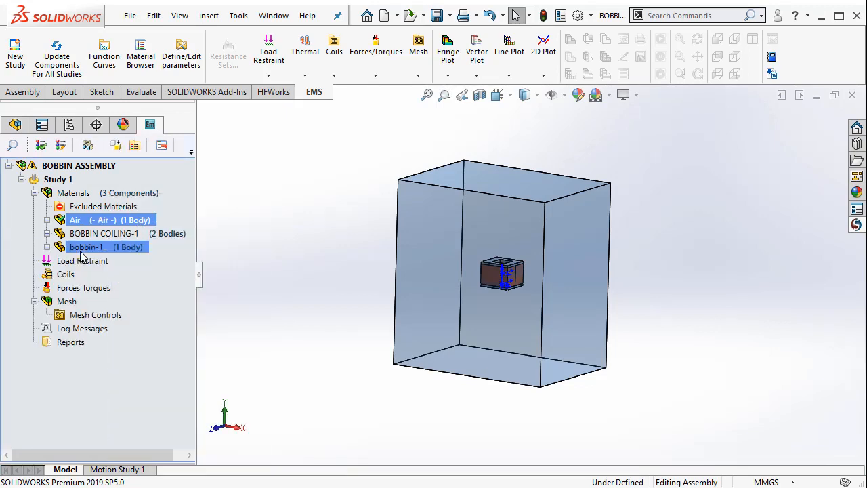
Apply Copper from the Conductor material library folder to the BOBBIN COILING-1 component
{"action": "right_click", "coordinate": [150, 241]}
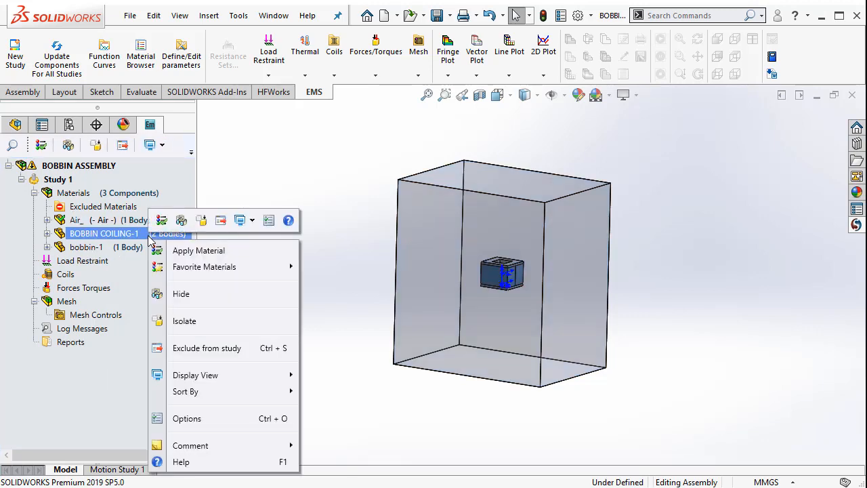
{"action": "left_click", "coordinate": [214, 252]}
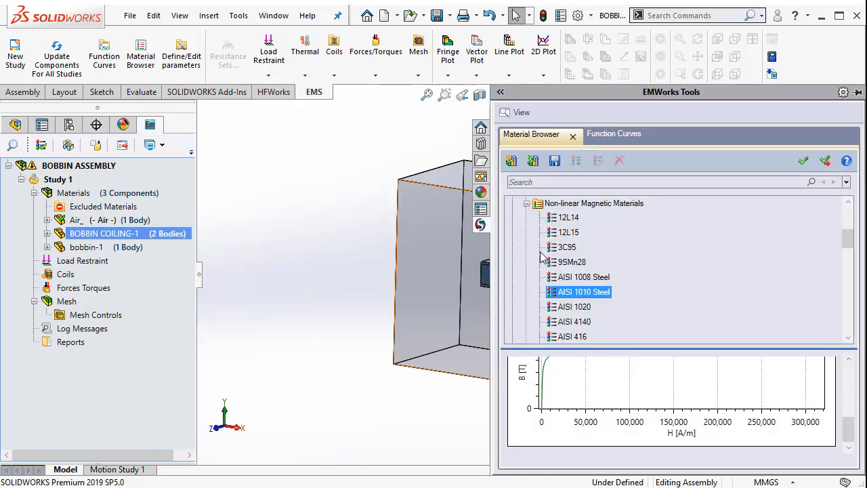
{"action": "left_click", "coordinate": [526, 204]}
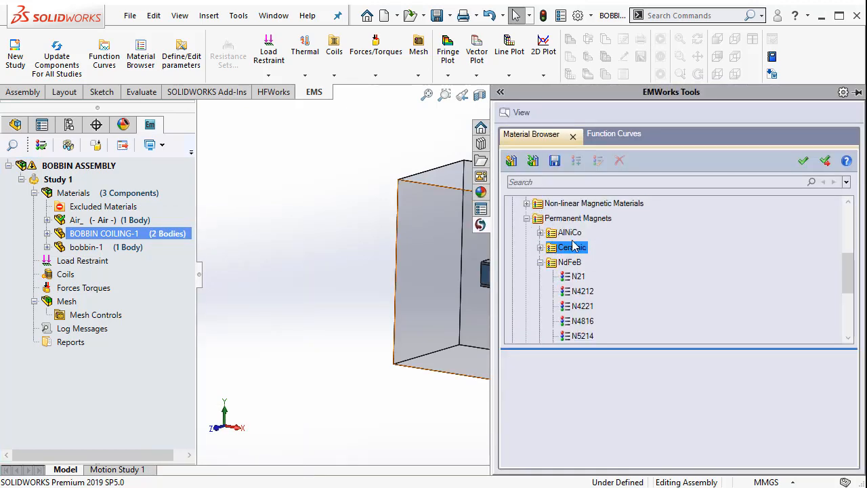
{"action": "left_click", "coordinate": [526, 218]}
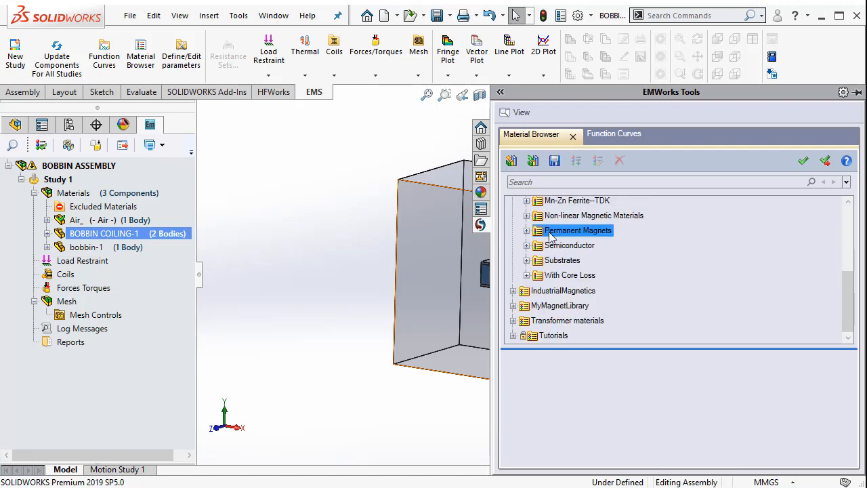
{"action": "scroll", "coordinate": [686, 267], "scroll_direction": "up", "scroll_amount": 2}
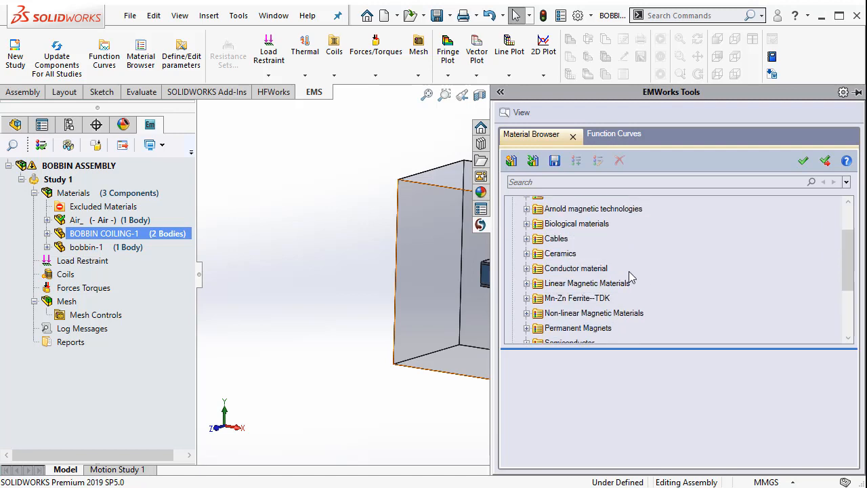
{"action": "left_click", "coordinate": [616, 284]}
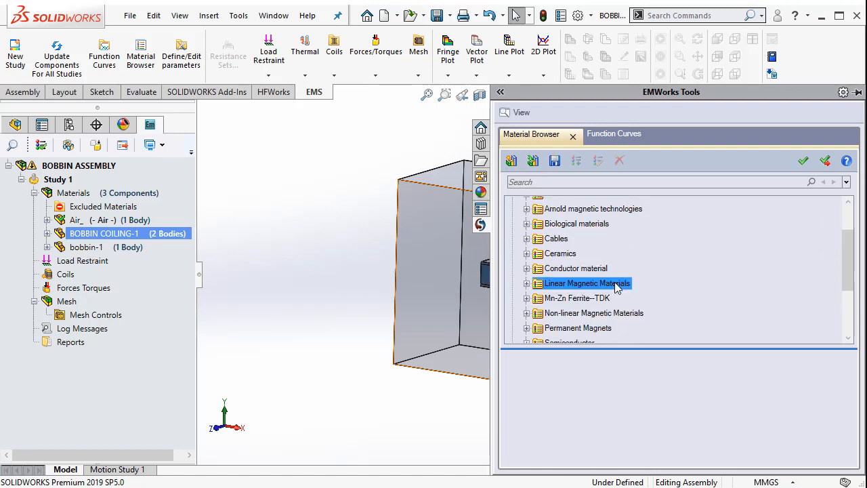
{"action": "left_click", "coordinate": [527, 268]}
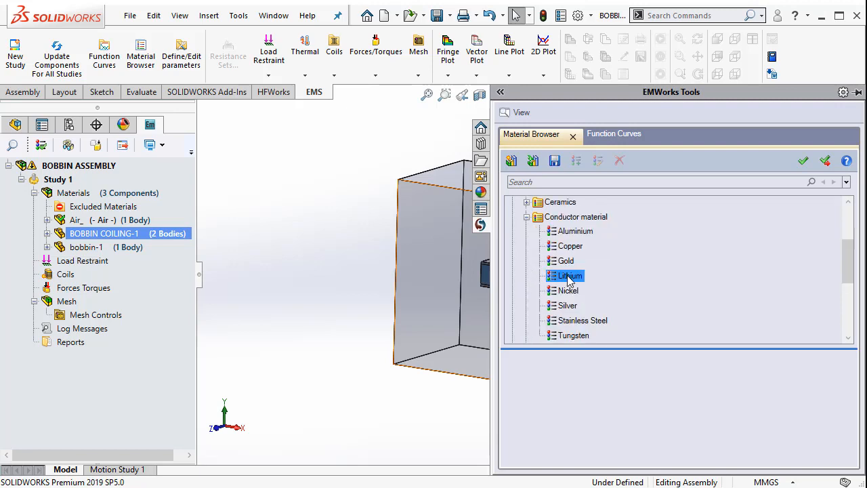
{"action": "left_click", "coordinate": [571, 247]}
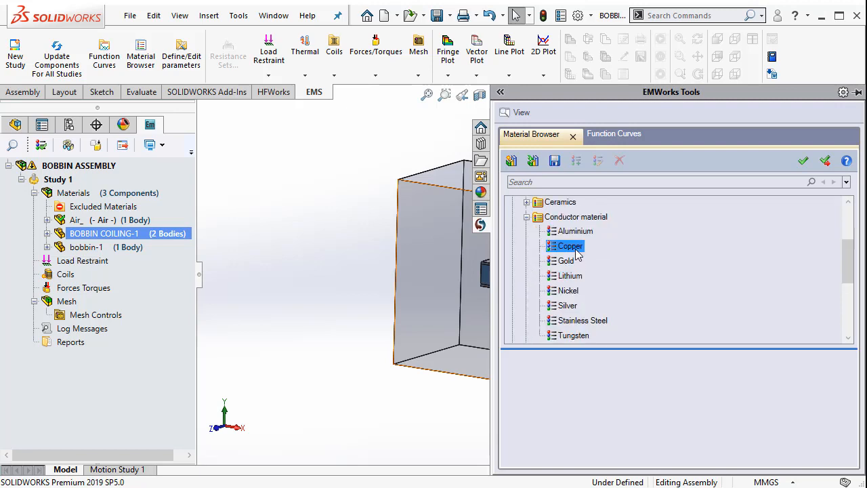
{"action": "left_click", "coordinate": [825, 161]}
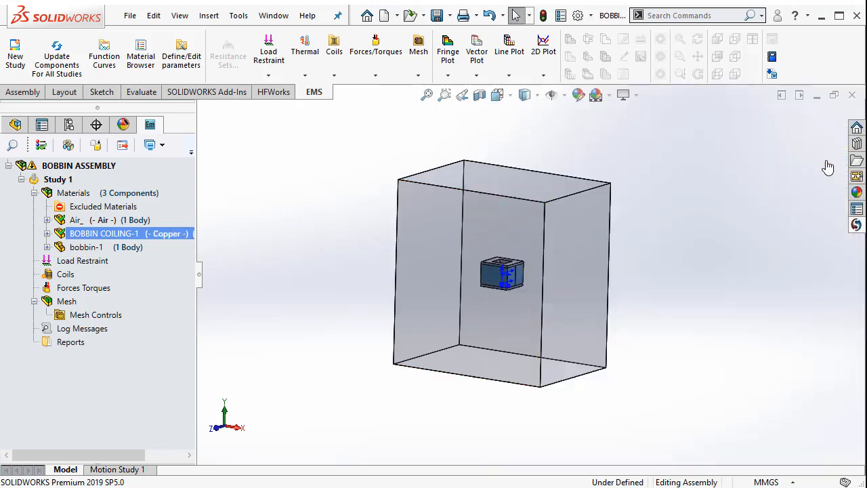
Apply Nylon from the Cables material library folder to the bobbin-1 component
{"action": "right_click", "coordinate": [125, 251]}
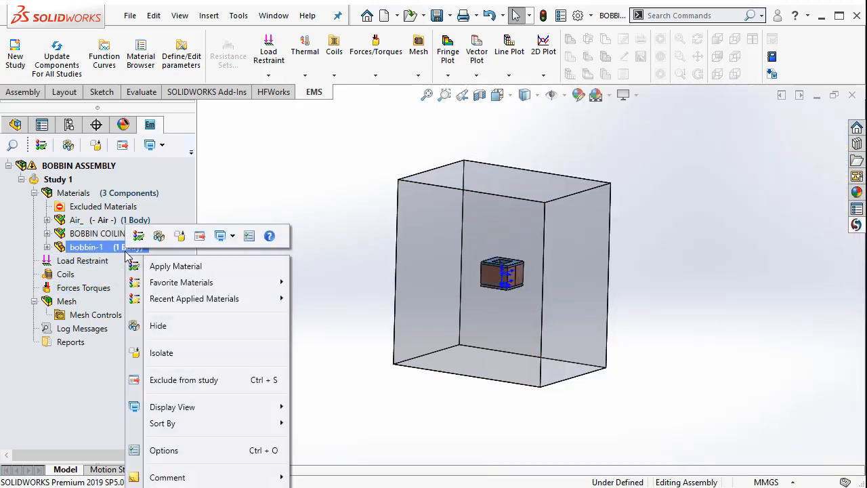
{"action": "left_click", "coordinate": [166, 266]}
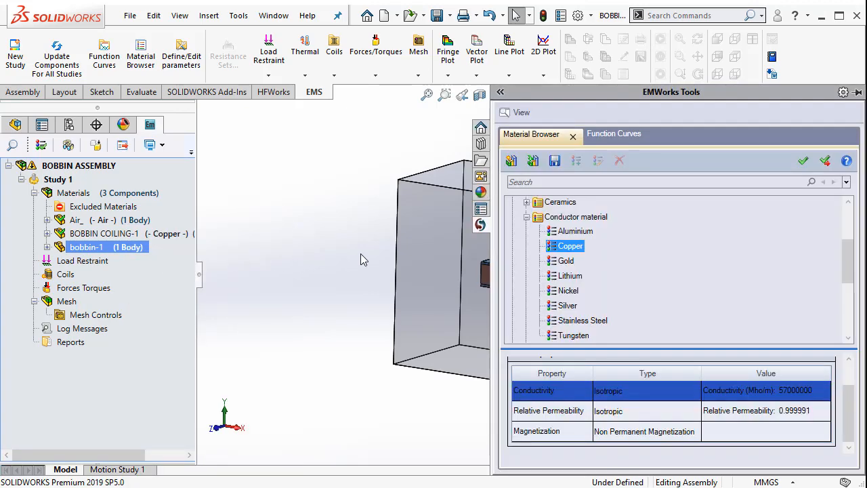
{"action": "left_click", "coordinate": [526, 216]}
{"action": "scroll", "coordinate": [652, 244], "scroll_direction": "up", "scroll_amount": 2}
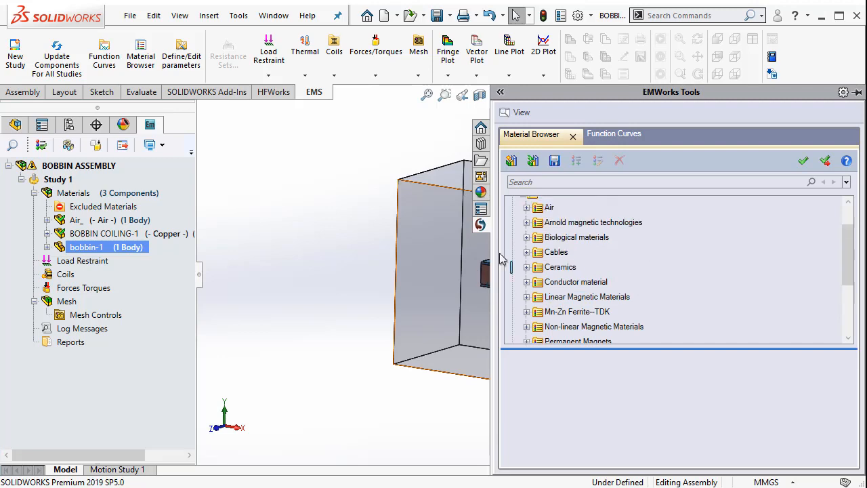
{"action": "left_click", "coordinate": [526, 253]}
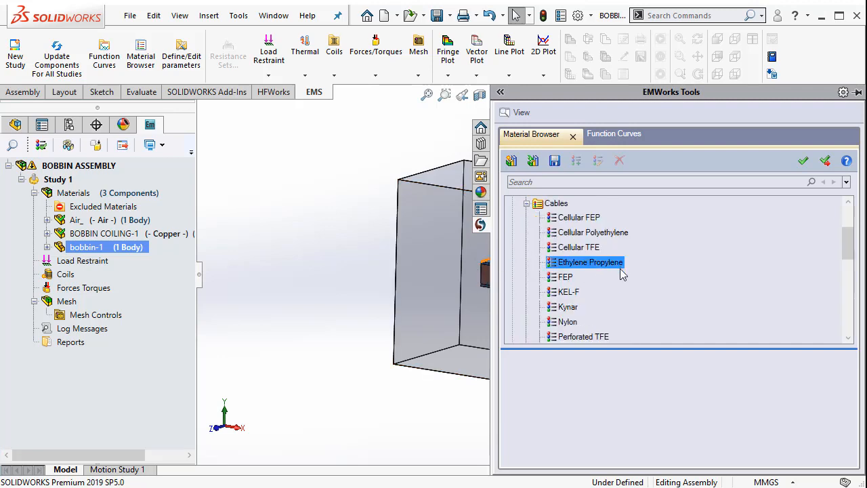
{"action": "left_click", "coordinate": [569, 323]}
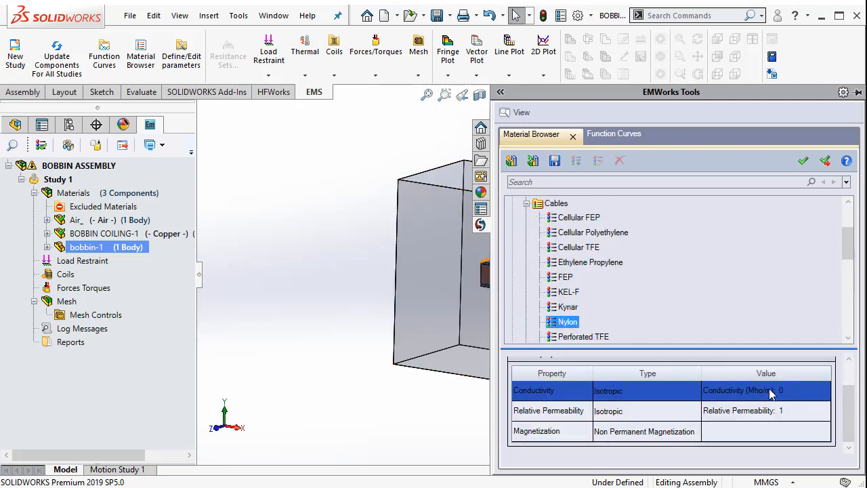
{"action": "mouse_move", "coordinate": [851, 418]}
{"action": "left_mouse_down"}
{"action": "mouse_move", "coordinate": [853, 387]}
{"action": "mouse_move", "coordinate": [854, 413]}
{"action": "left_mouse_up"}
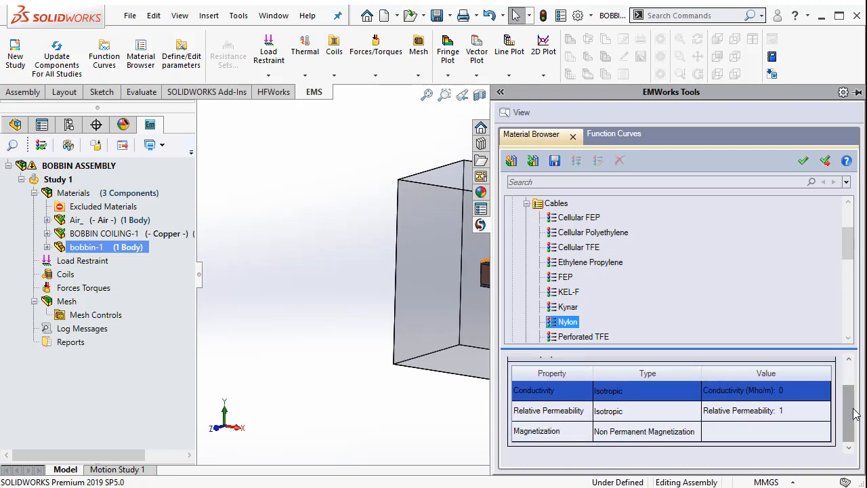
{"action": "left_click", "coordinate": [824, 161]}
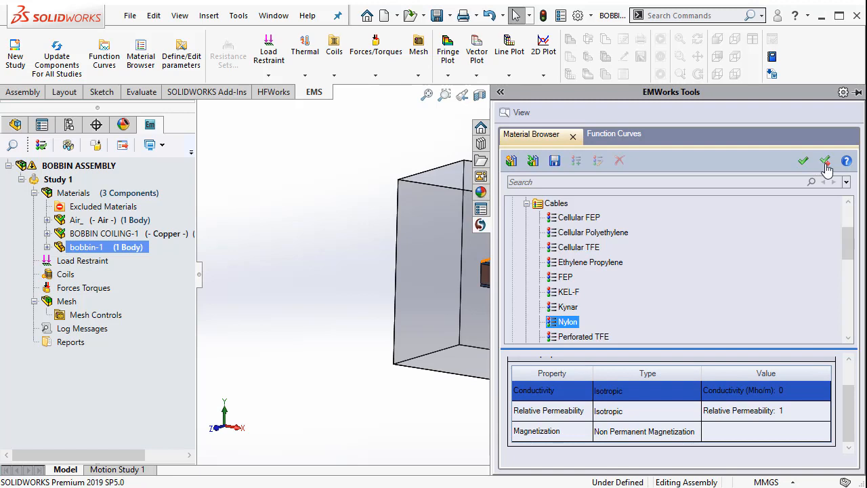
Start a Wound Coil in the study and select both split bodies of BOBBIN COILING as its entities
{"action": "scroll", "coordinate": [381, 295], "scroll_direction": "down", "scroll_amount": 2}
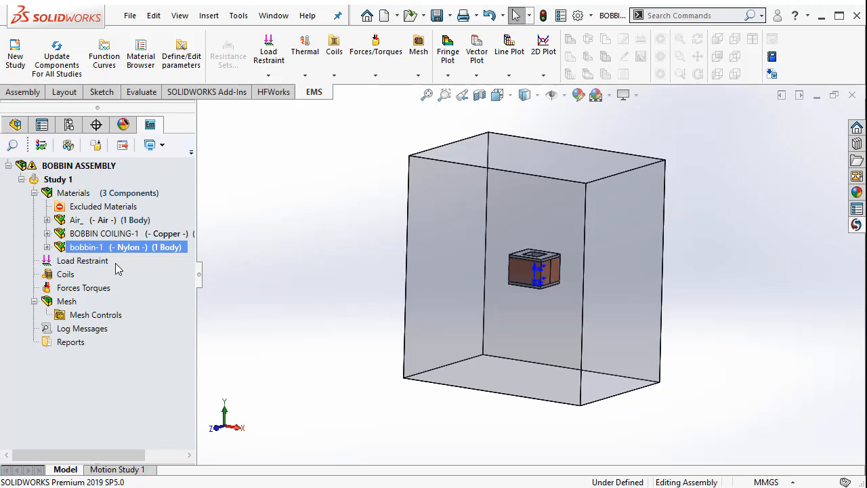
{"action": "left_click", "coordinate": [71, 274]}
{"action": "right_click", "coordinate": [72, 276]}
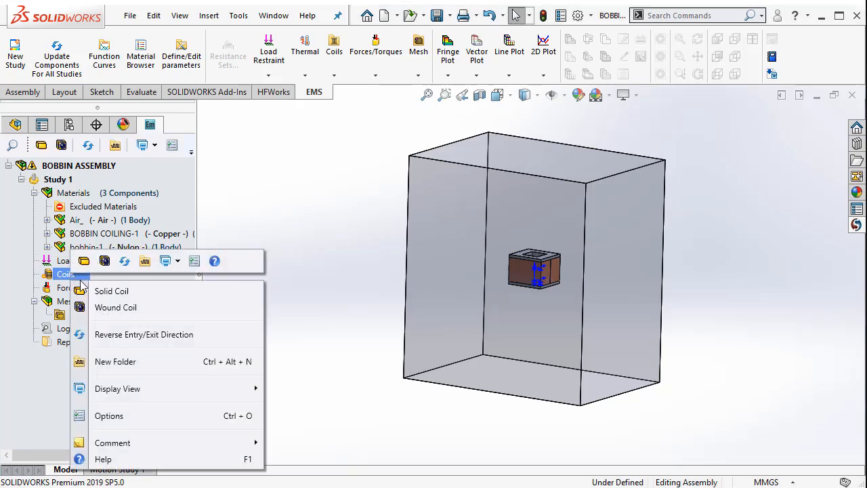
{"action": "left_click", "coordinate": [115, 308]}
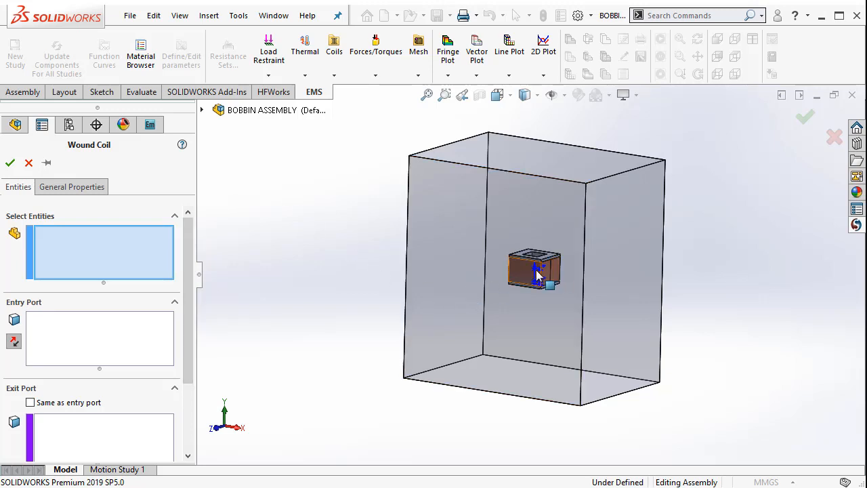
{"action": "scroll", "coordinate": [574, 271], "scroll_direction": "down", "scroll_amount": 5}
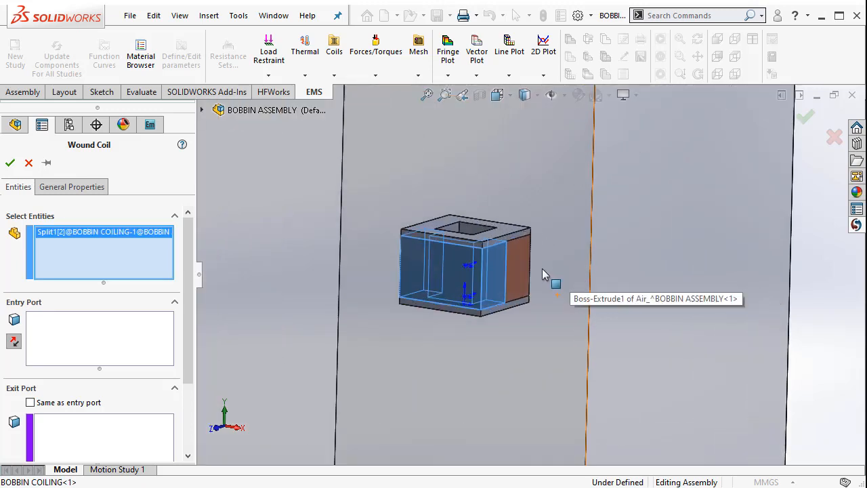
{"action": "left_click", "coordinate": [518, 262]}
{"action": "scroll", "coordinate": [535, 279], "scroll_direction": "down", "scroll_amount": 3}
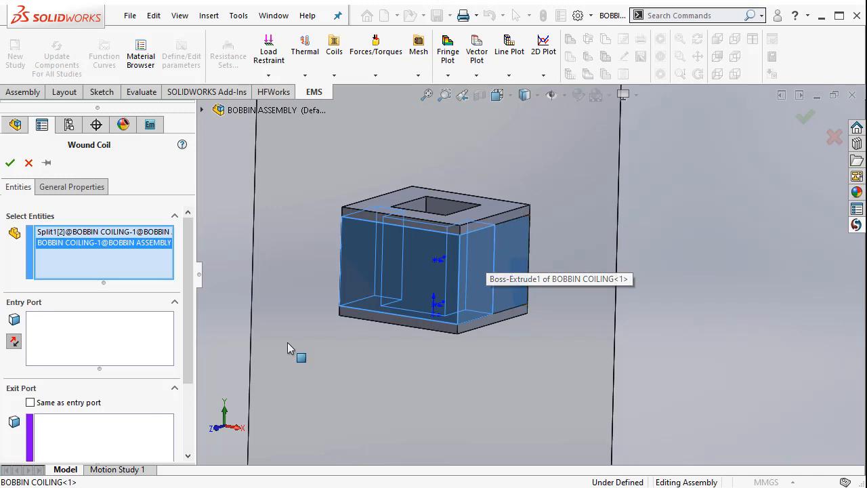
Set the coil's entry port to the hidden cross-section face where the two BOBBIN COILING bodies meet
{"action": "left_click", "coordinate": [128, 344]}
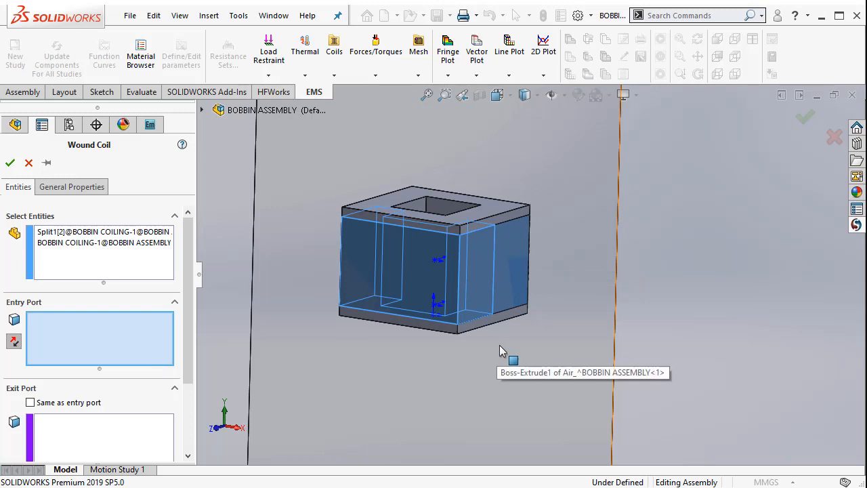
{"action": "scroll", "coordinate": [509, 358], "scroll_direction": "up", "scroll_amount": 2}
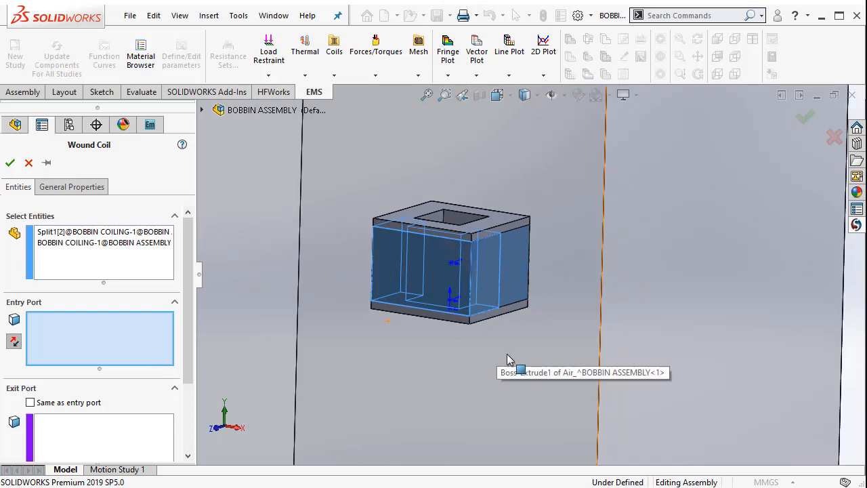
{"action": "right_click", "coordinate": [491, 283]}
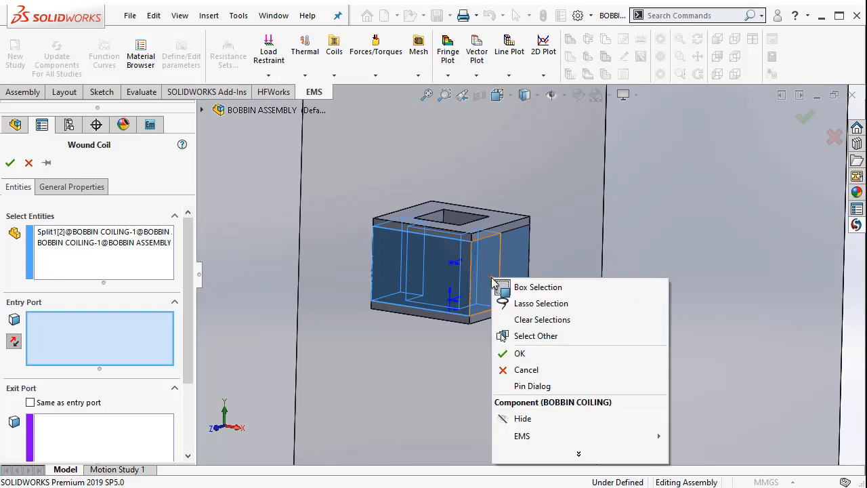
{"action": "left_click", "coordinate": [566, 336]}
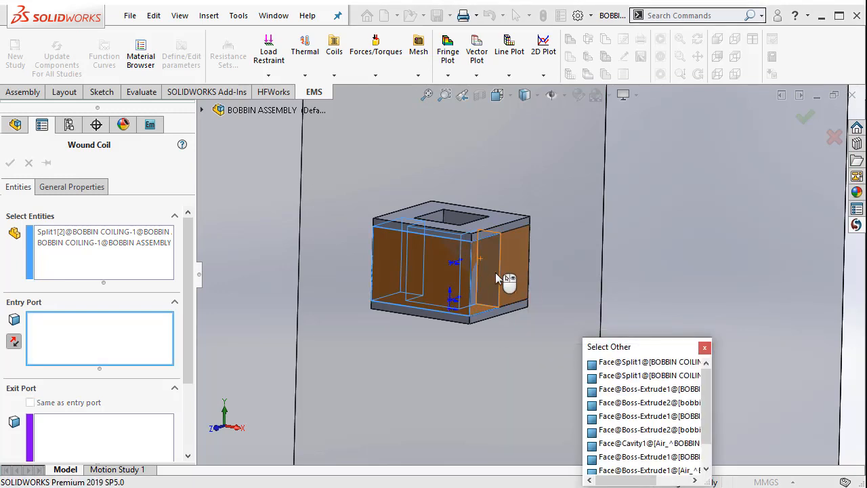
{"action": "key", "text": "Escape"}
{"action": "scroll", "coordinate": [503, 284], "scroll_direction": "down", "scroll_amount": 3}
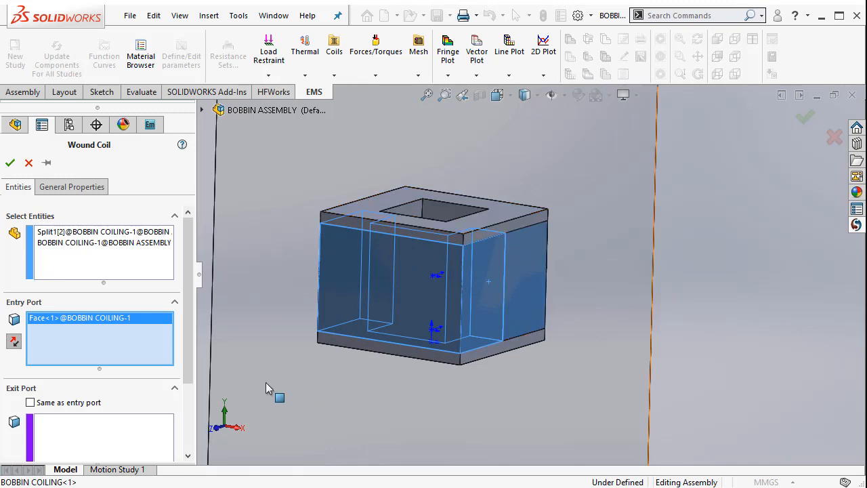
Make the exit port the same as the entry port and show the preview of the current direction
{"action": "left_click", "coordinate": [93, 405]}
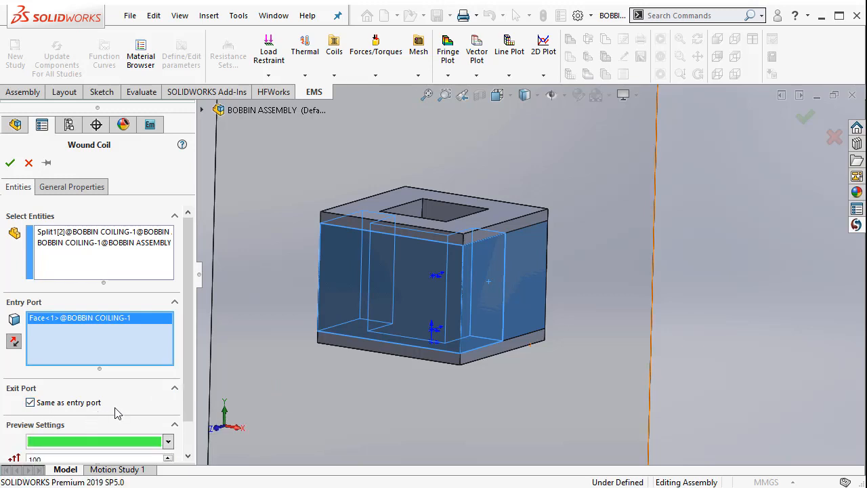
{"action": "scroll", "coordinate": [189, 361], "scroll_direction": "down", "scroll_amount": 2}
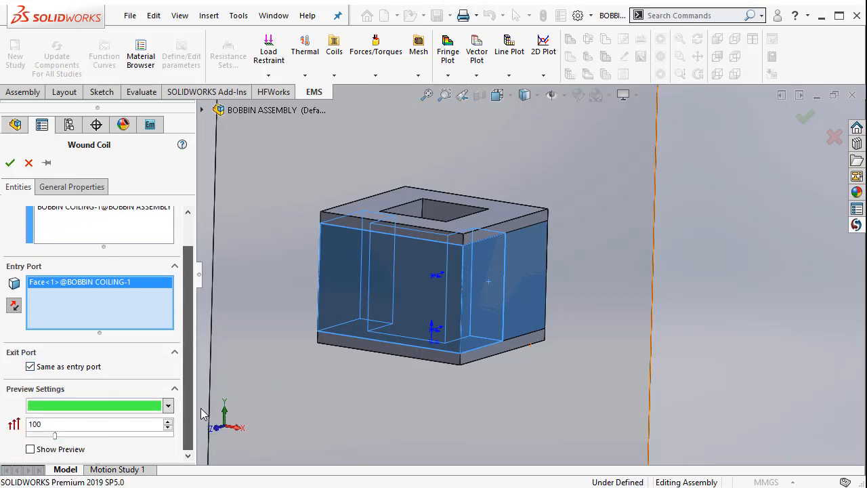
{"action": "left_click", "coordinate": [30, 449]}
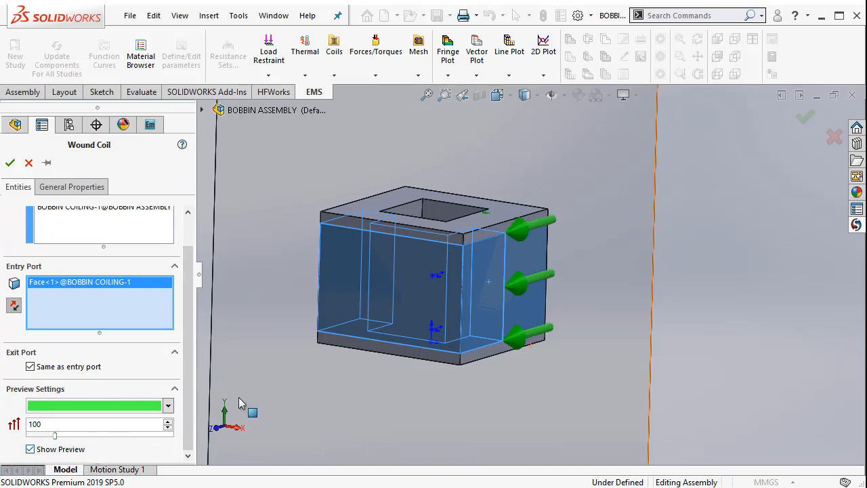
{"action": "mouse_move", "coordinate": [508, 354]}
{"action": "middle_mouse_down"}
{"action": "mouse_move", "coordinate": [466, 356]}
{"action": "mouse_move", "coordinate": [501, 373]}
{"action": "mouse_move", "coordinate": [508, 360]}
{"action": "middle_mouse_up"}
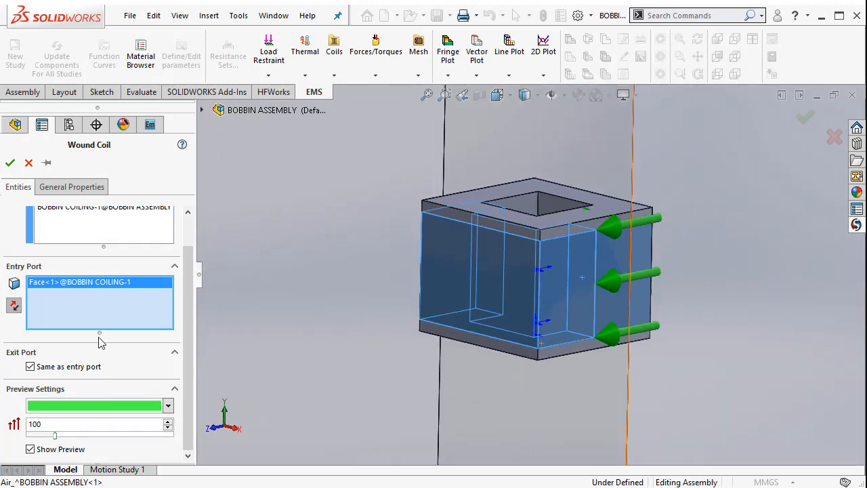
Set the wound coil's wire diameter to 0.29 mm and its number of turns to 1253, keeping it current driven, and create the coil
{"action": "left_click_drag", "start_coordinate": [188, 273], "coordinate": [184, 229]}
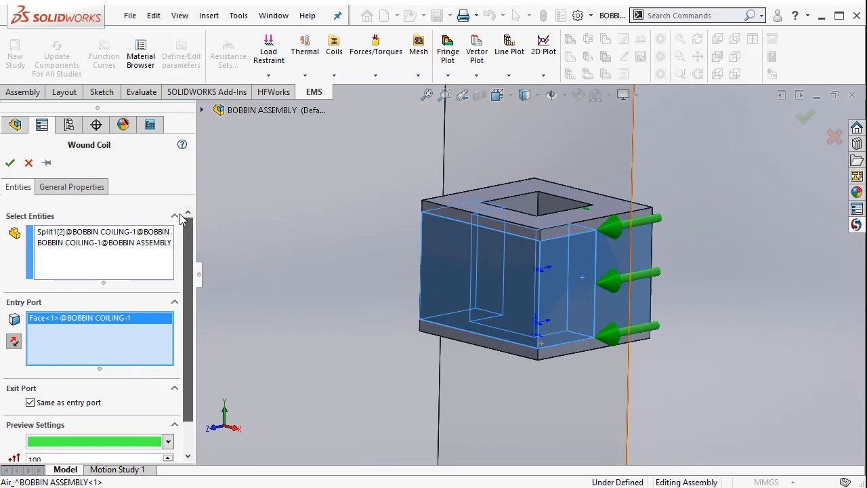
{"action": "left_click", "coordinate": [83, 188]}
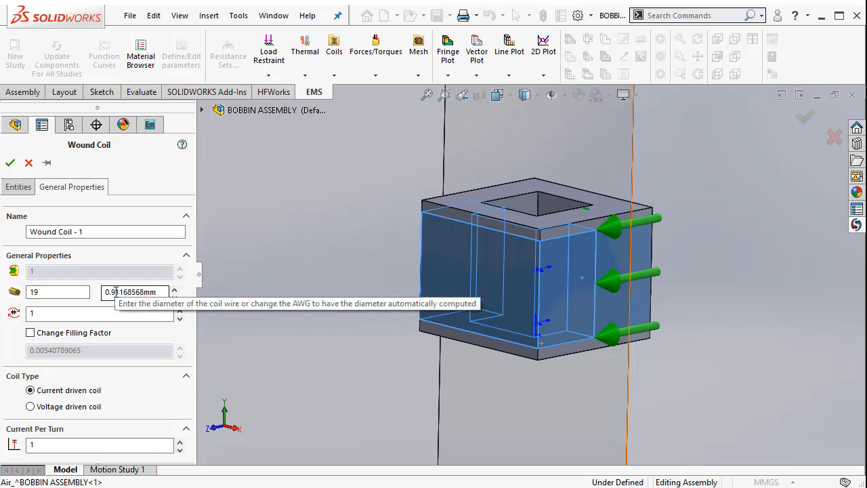
{"action": "left_click_drag", "start_coordinate": [111, 291], "coordinate": [161, 291]}
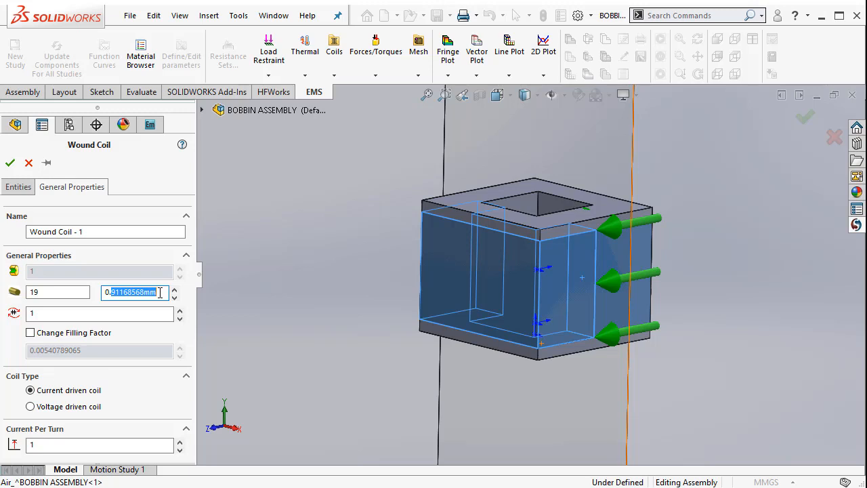
{"action": "type", "text": "29 mm"}
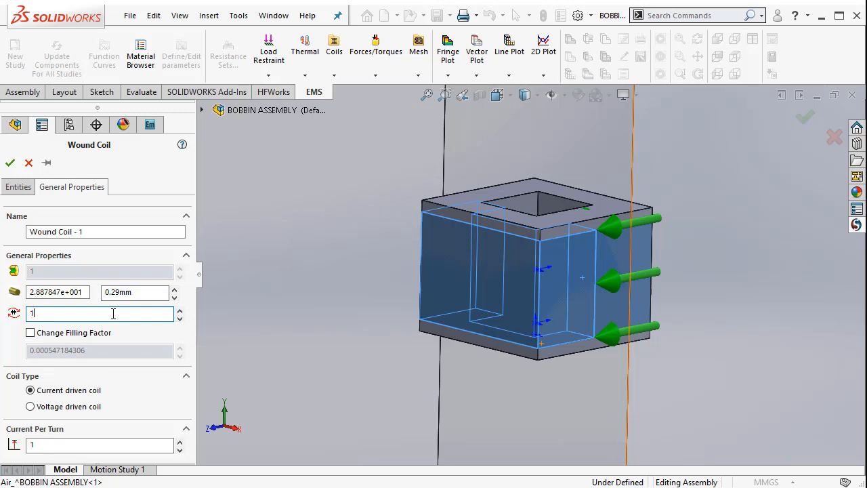
{"action": "type", "text": "253"}
{"action": "left_click", "coordinate": [124, 333]}
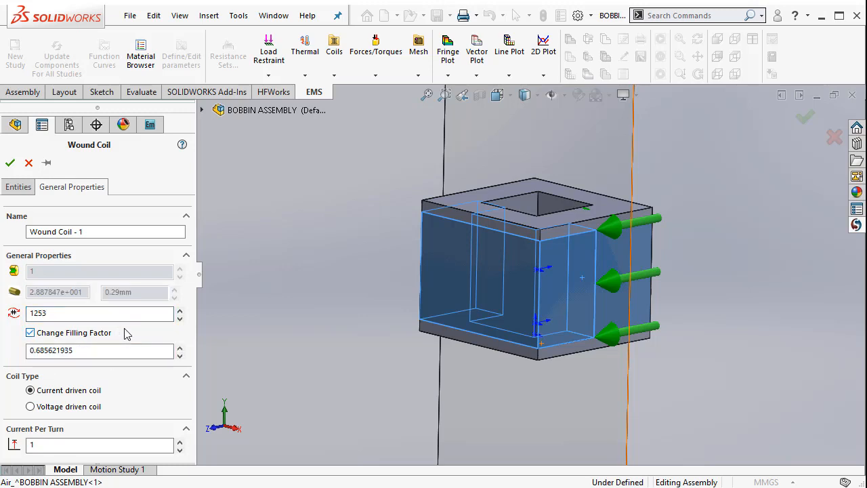
{"action": "left_click", "coordinate": [108, 333]}
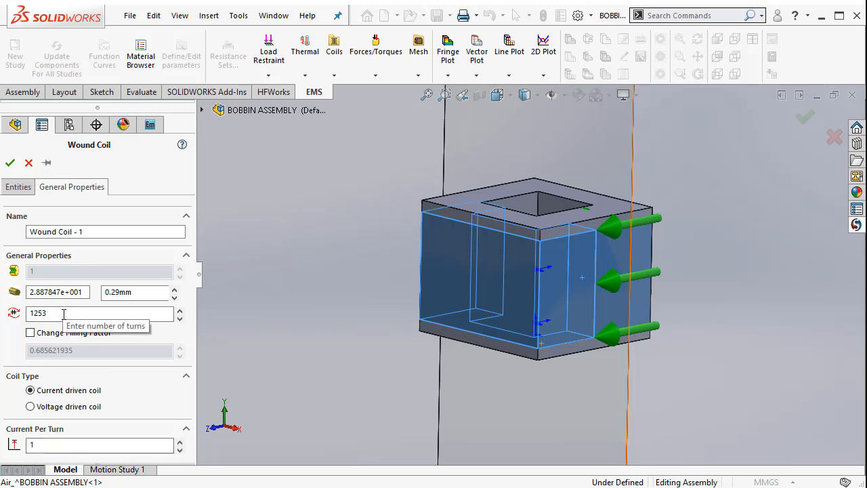
{"action": "left_click", "coordinate": [10, 165]}
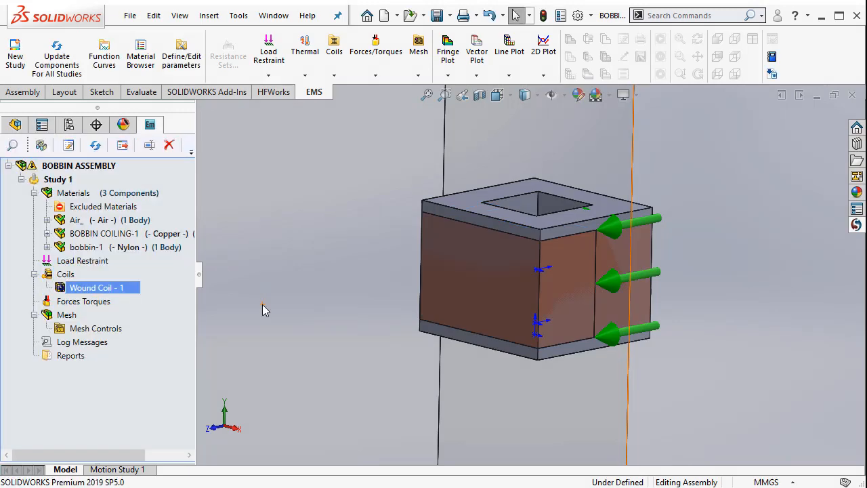
Start meshing the study and set the mesh density to about three quarters of the way from coarse to fine
{"action": "scroll", "coordinate": [357, 316], "scroll_direction": "up", "scroll_amount": 3}
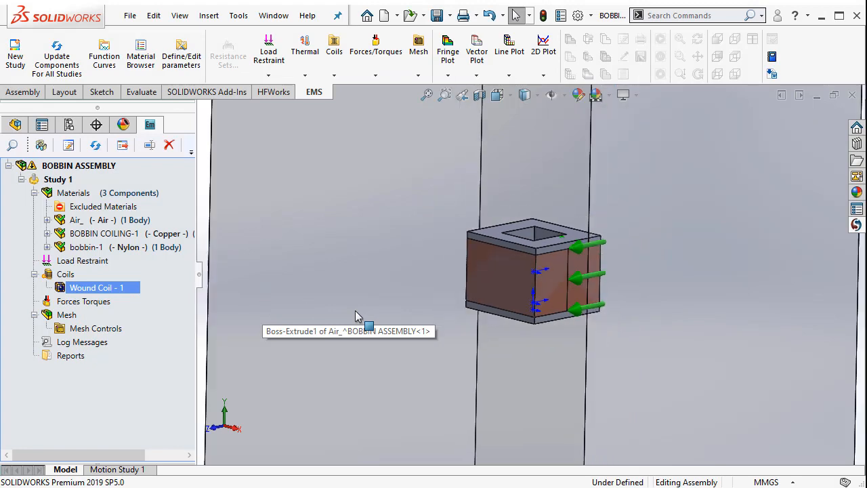
{"action": "scroll", "coordinate": [358, 316], "scroll_direction": "up", "scroll_amount": 4}
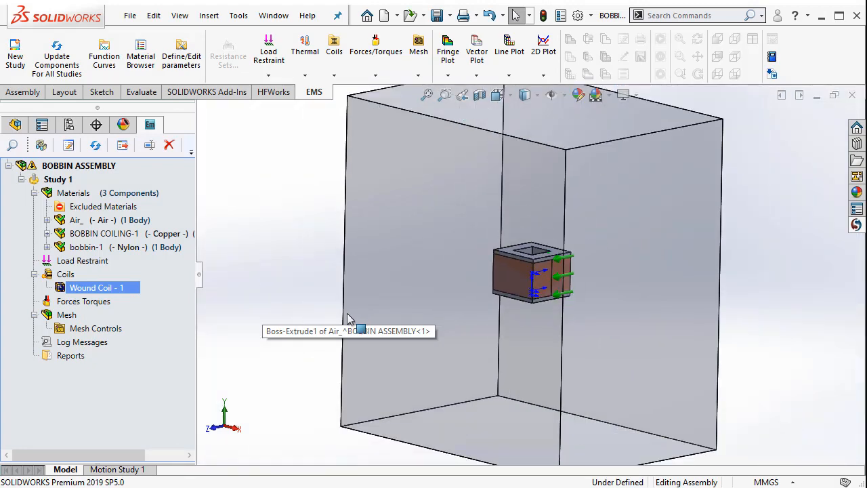
{"action": "right_click", "coordinate": [71, 316]}
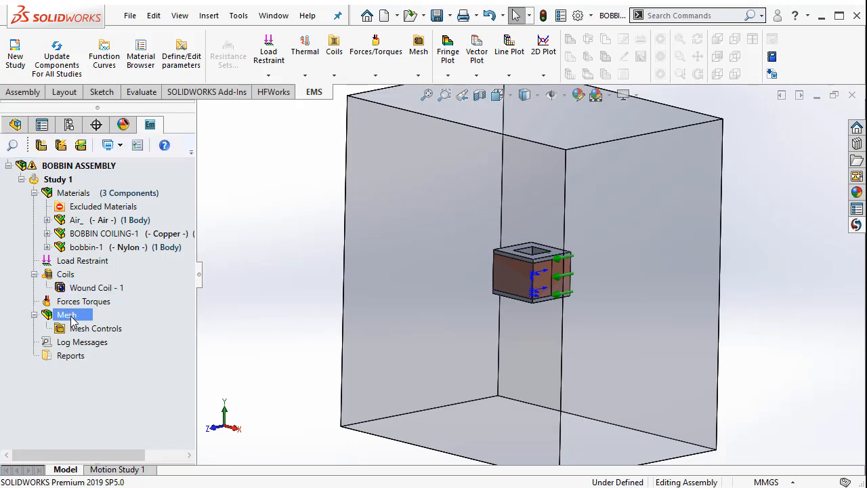
{"action": "left_click", "coordinate": [131, 332]}
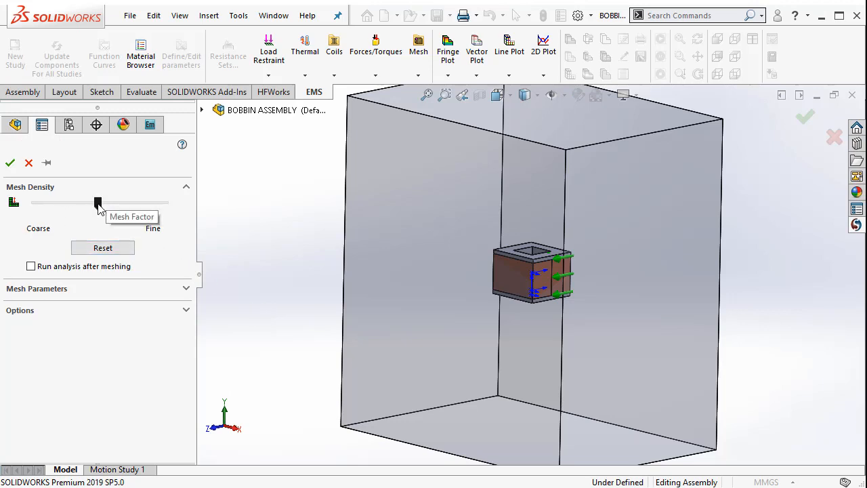
{"action": "left_click_drag", "start_coordinate": [94, 205], "coordinate": [134, 210]}
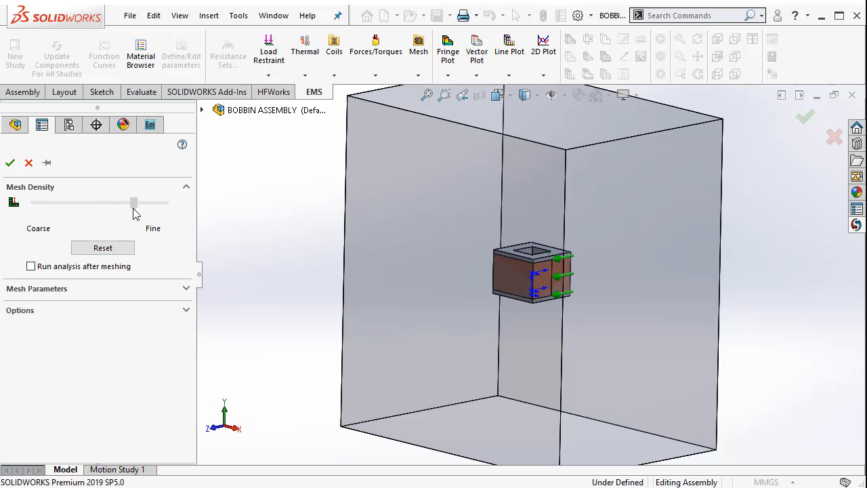
Set the numeric value at the start of the mesh options to 1.05, enable running the analysis after meshing, and create the mesh
{"action": "left_click", "coordinate": [68, 310]}
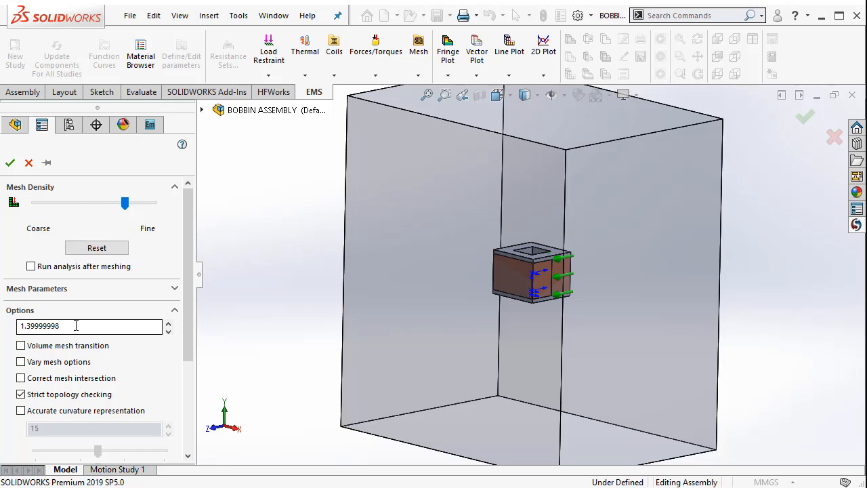
{"action": "double_click", "coordinate": [76, 326]}
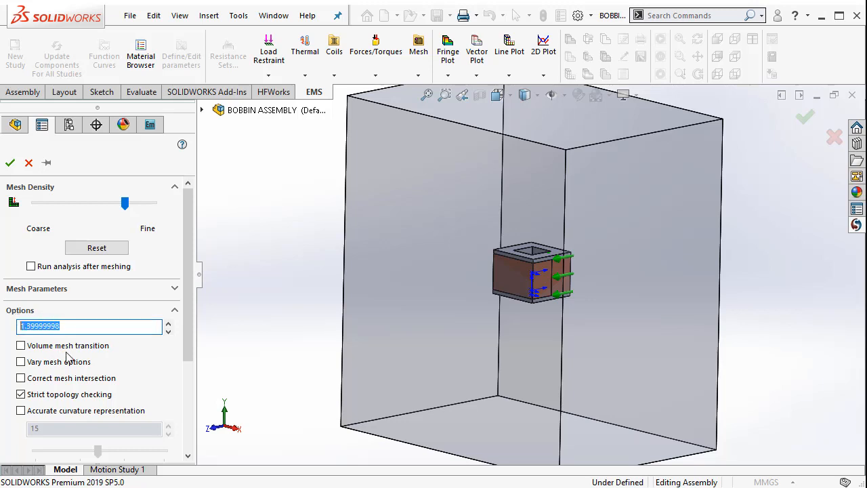
{"action": "type", "text": "1.05"}
{"action": "left_click", "coordinate": [31, 266]}
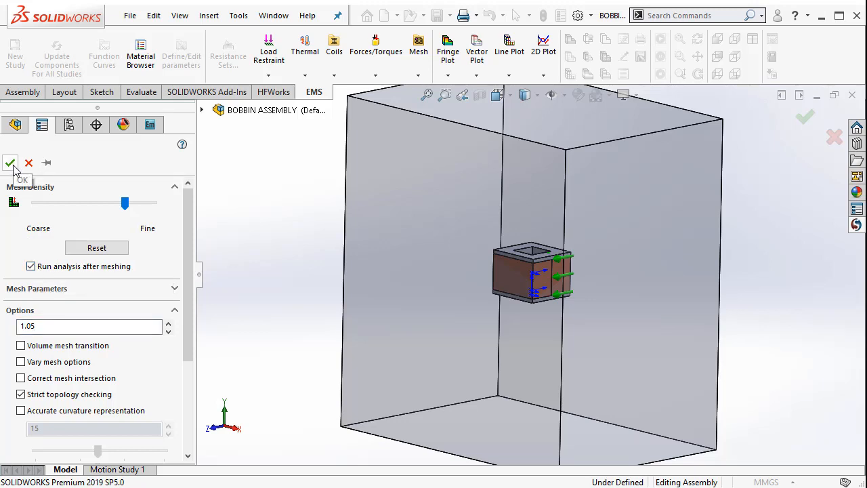
{"action": "left_click", "coordinate": [10, 163]}
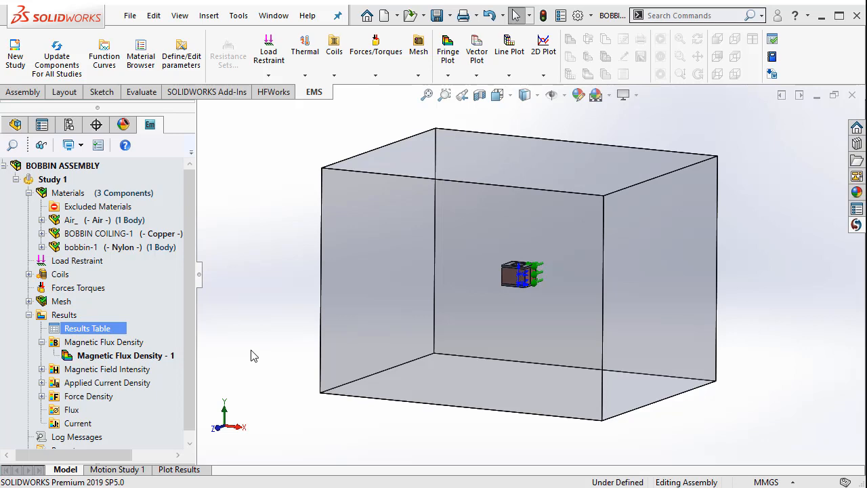
Display the Magnetic Flux Density - 1 plot, compare its linear and logarithmic color scales, and keep the logarithmic scale
{"action": "left_click", "coordinate": [139, 356]}
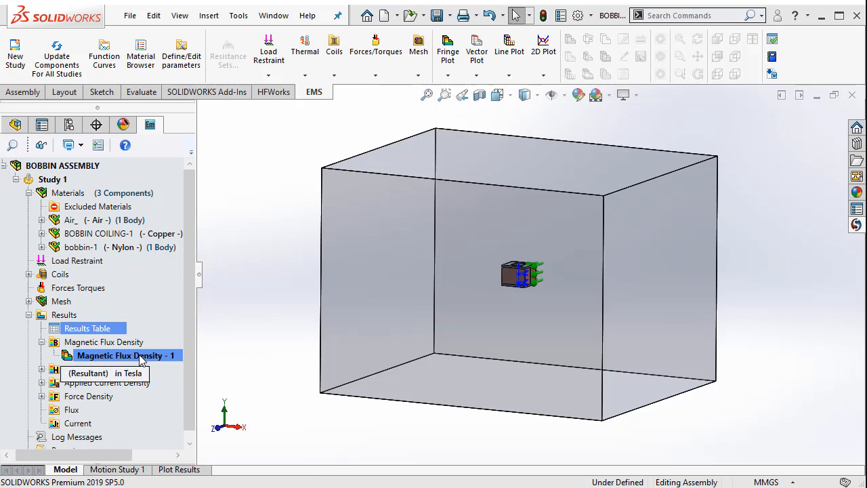
{"action": "double_click", "coordinate": [140, 356]}
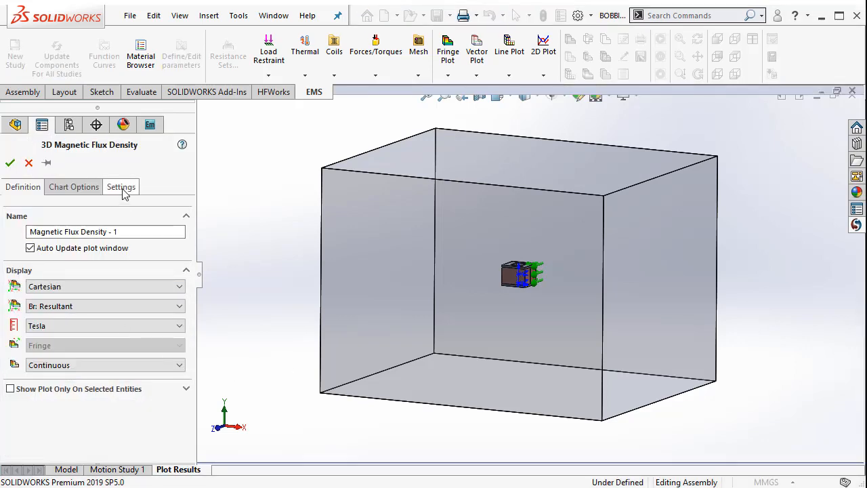
{"action": "left_click", "coordinate": [94, 189]}
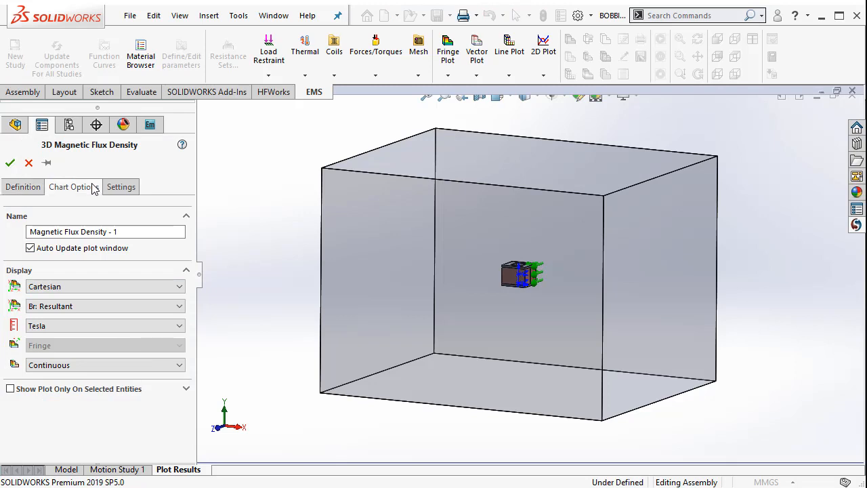
{"action": "scroll", "coordinate": [192, 318], "scroll_direction": "down", "scroll_amount": 1}
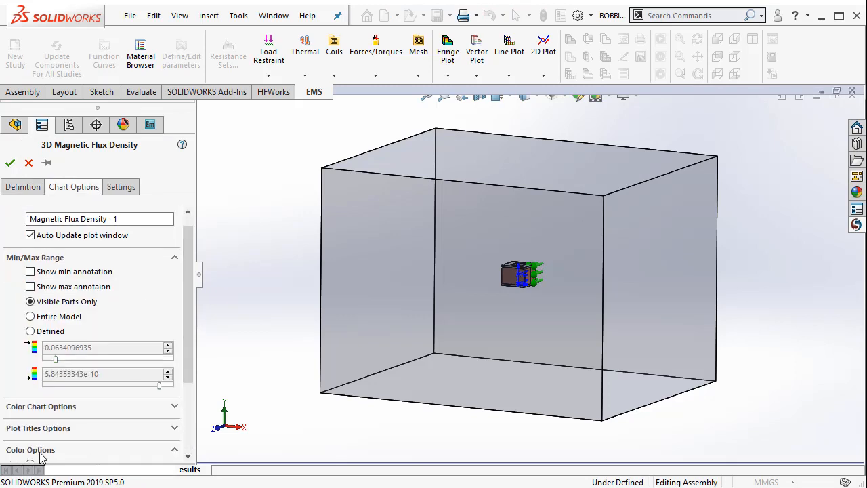
{"action": "left_click", "coordinate": [76, 450]}
{"action": "left_click_drag", "start_coordinate": [189, 380], "coordinate": [189, 426]}
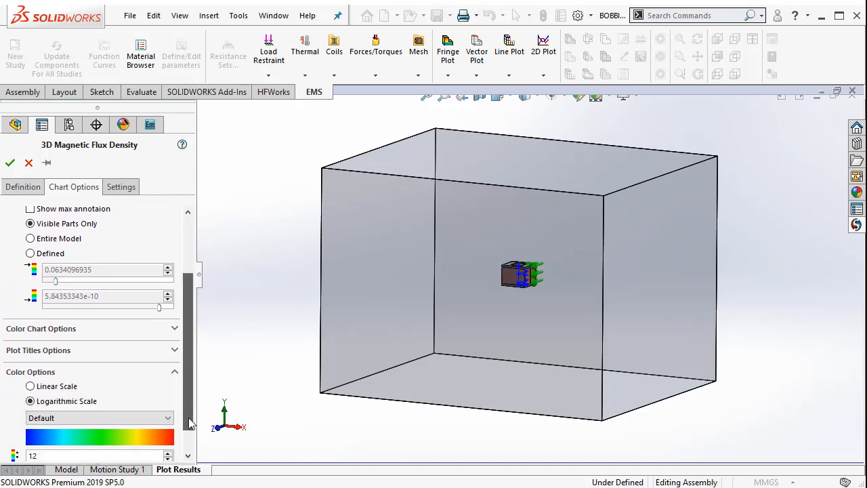
{"action": "left_click", "coordinate": [64, 386]}
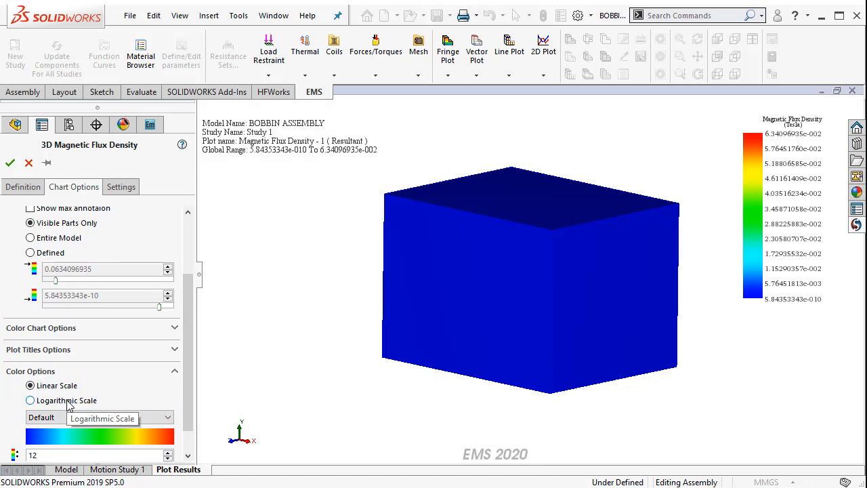
{"action": "left_click", "coordinate": [67, 402]}
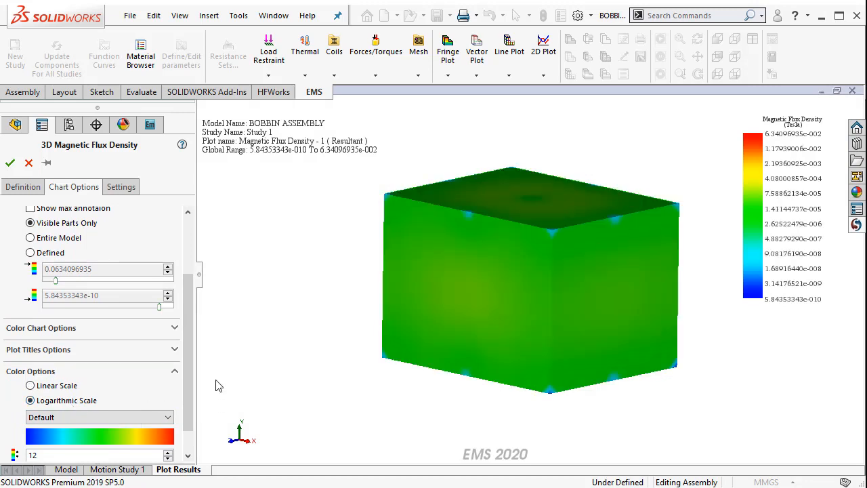
{"action": "left_click", "coordinate": [10, 162]}
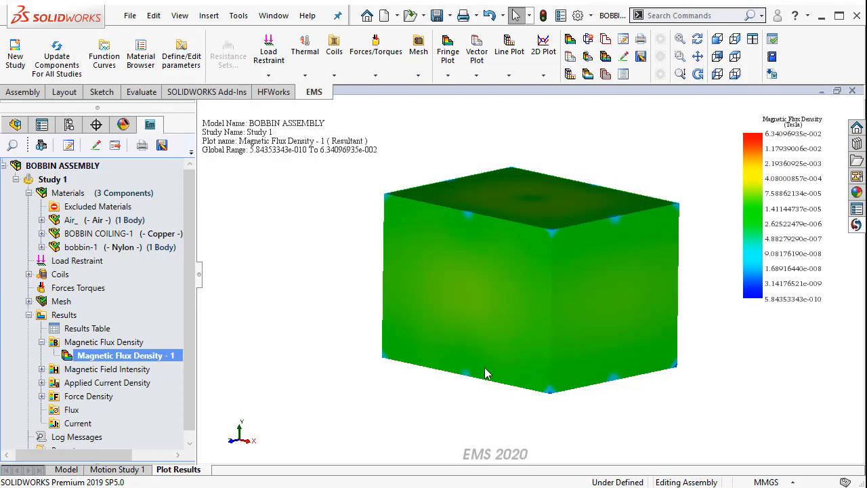
Examine the magnetic flux density distribution on the outer faces of the air region from several angles
{"action": "middle_click_drag", "start_coordinate": [427, 402], "coordinate": [454, 323]}
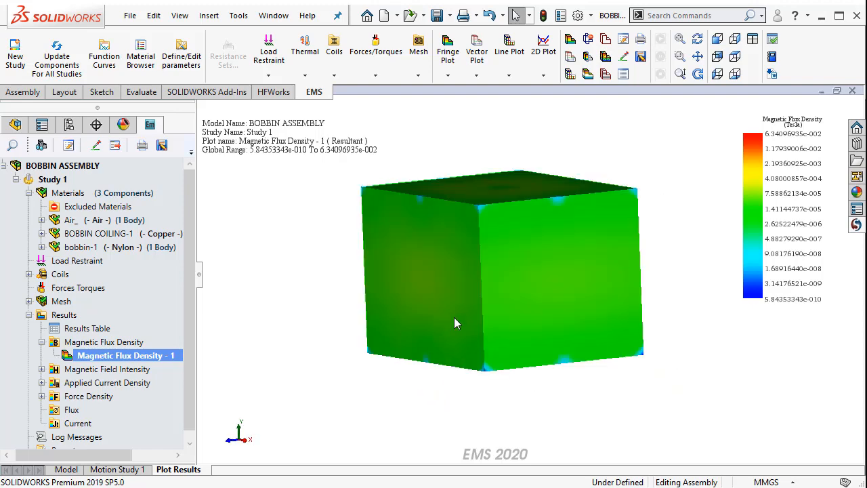
{"action": "middle_click_drag", "start_coordinate": [533, 346], "coordinate": [561, 377]}
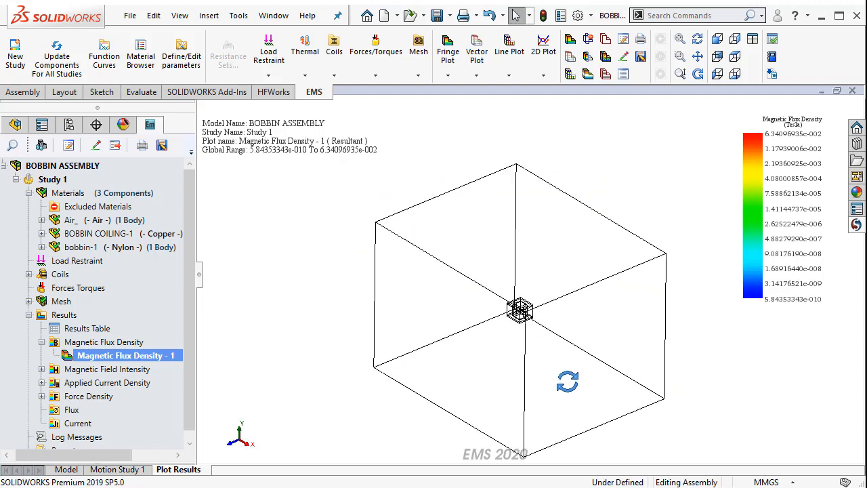
{"action": "scroll", "coordinate": [448, 350], "scroll_direction": "down", "scroll_amount": 3}
{"action": "mouse_move", "coordinate": [448, 350]}
{"action": "middle_mouse_down"}
{"action": "mouse_move", "coordinate": [465, 316]}
{"action": "mouse_move", "coordinate": [479, 314]}
{"action": "middle_mouse_up"}
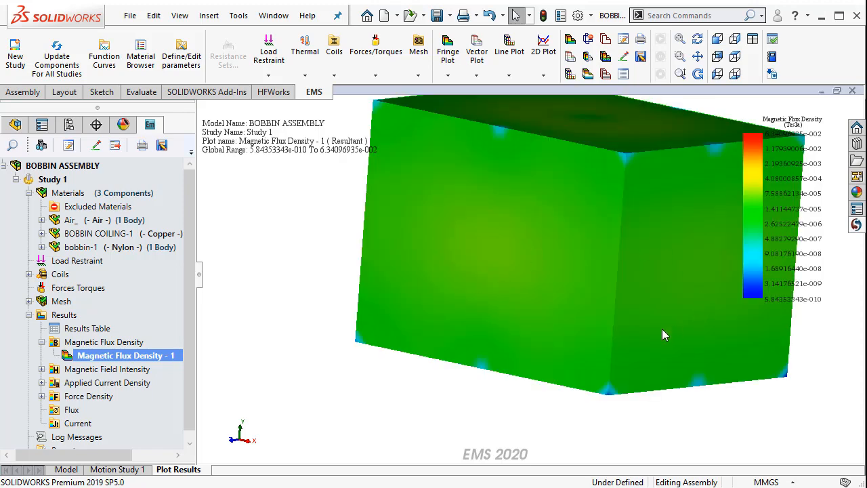
{"action": "middle_click_drag", "start_coordinate": [629, 333], "coordinate": [626, 330]}
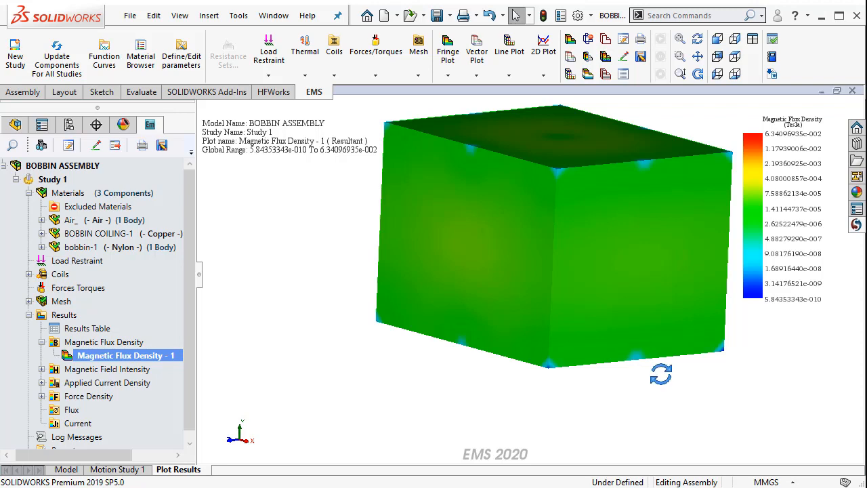
{"action": "middle_click_drag", "start_coordinate": [661, 376], "coordinate": [647, 193]}
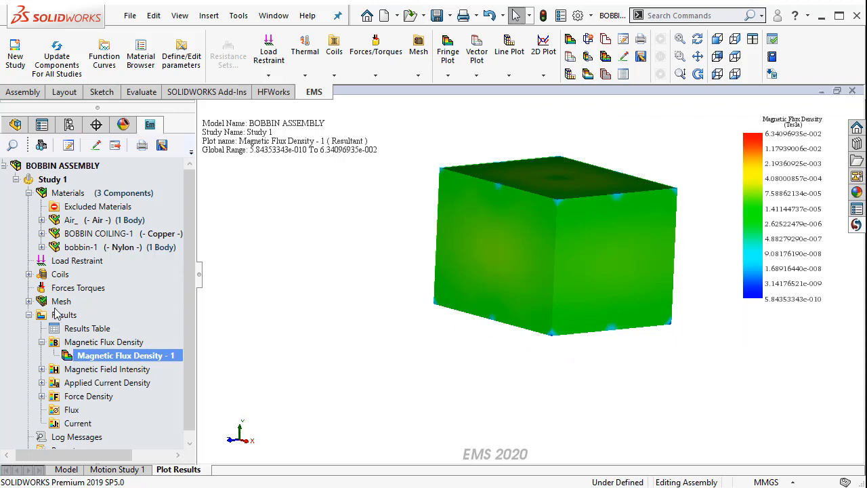
Review the wound coil's resistance, inductance, flux linkage and ampere-turns in the study's results table, and close the table
{"action": "double_click", "coordinate": [101, 329]}
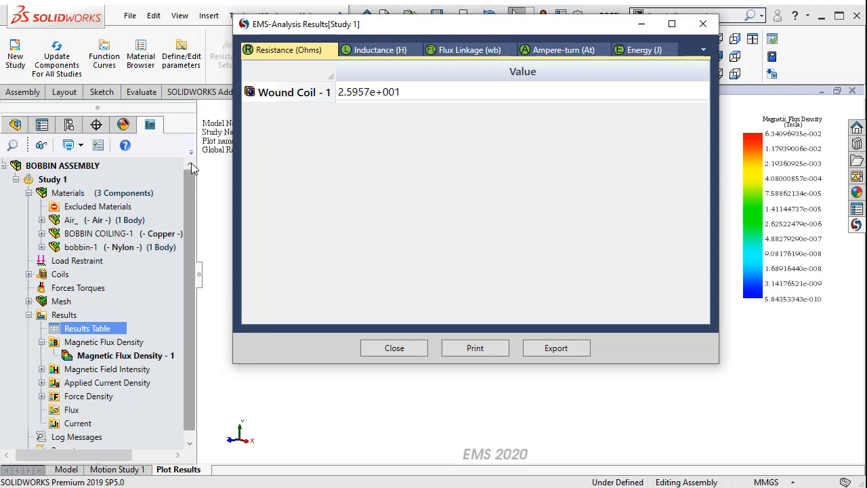
{"action": "left_click_drag", "start_coordinate": [397, 30], "coordinate": [370, 68]}
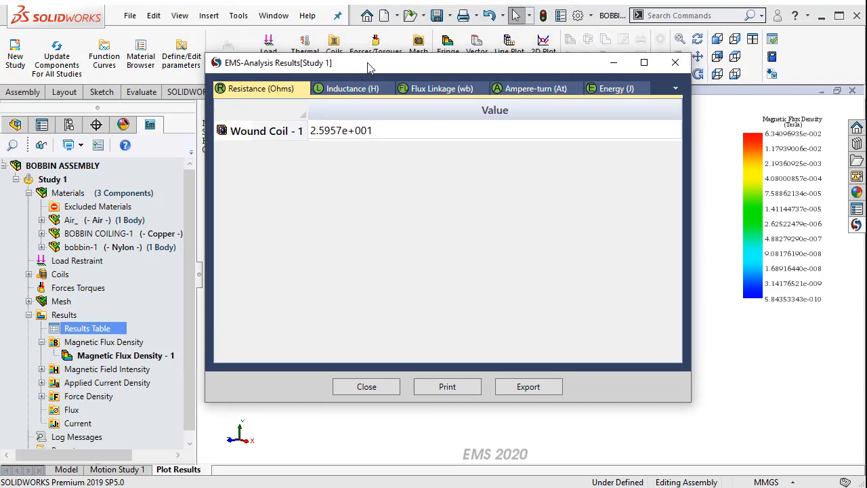
{"action": "left_click", "coordinate": [369, 132]}
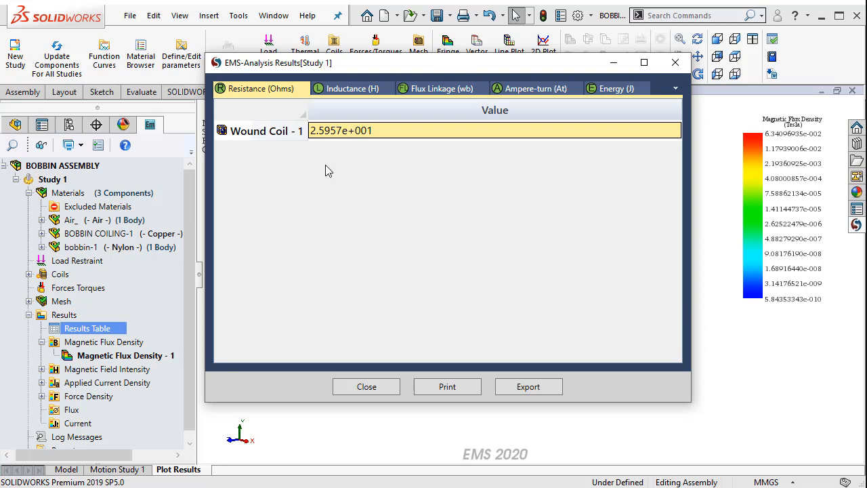
{"action": "left_click", "coordinate": [349, 90]}
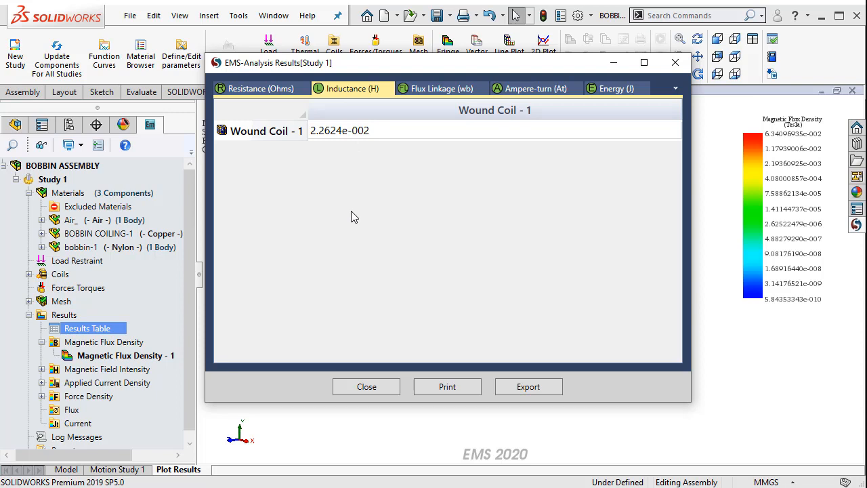
{"action": "left_click", "coordinate": [452, 92]}
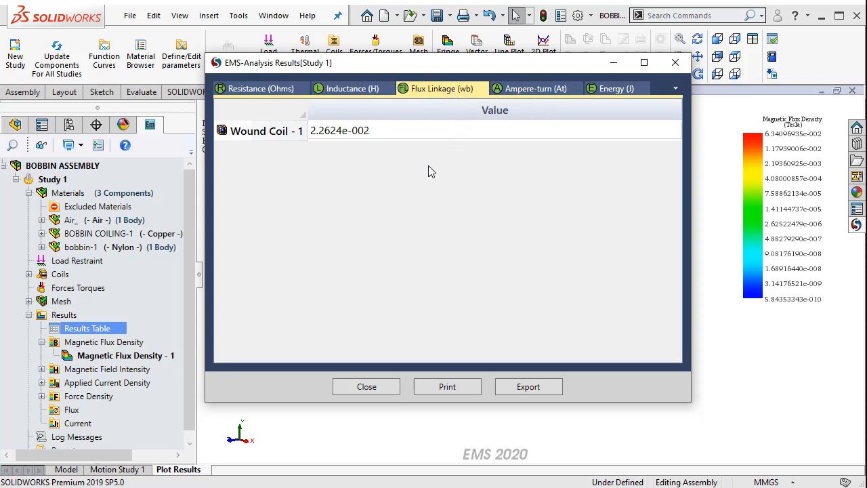
{"action": "left_click", "coordinate": [535, 89]}
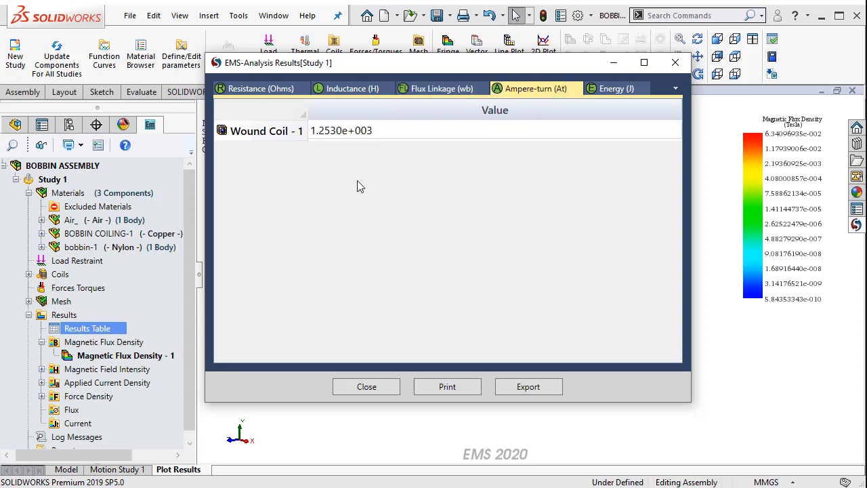
{"action": "left_click", "coordinate": [366, 387]}
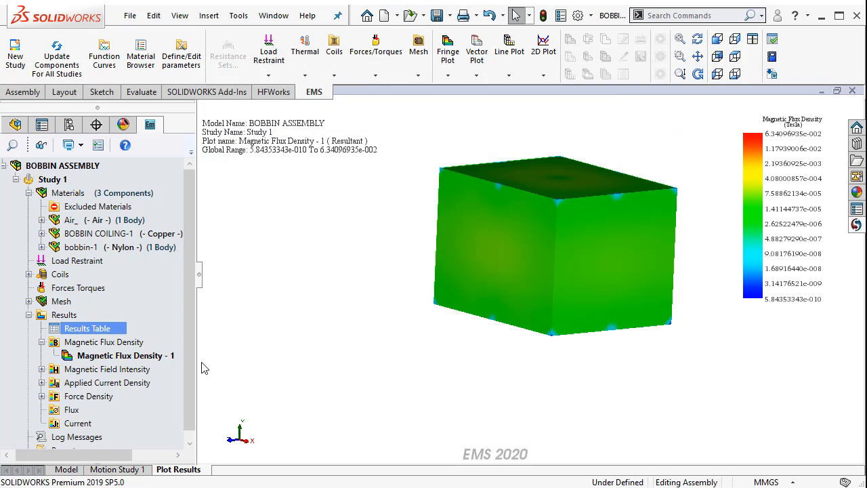
Create a section-clipped 3D fringe plot of the magnetic flux density and inspect the field around the coil on the cut face
{"action": "right_click", "coordinate": [134, 348]}
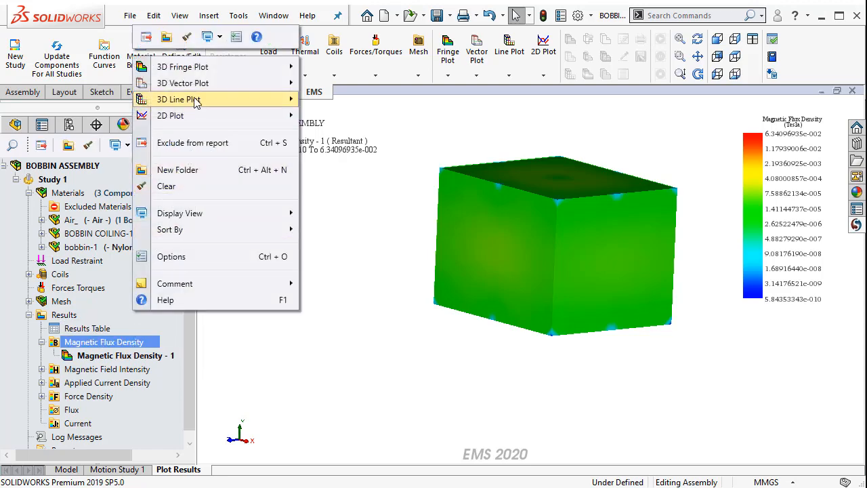
{"action": "mouse_move", "coordinate": [170, 74]}
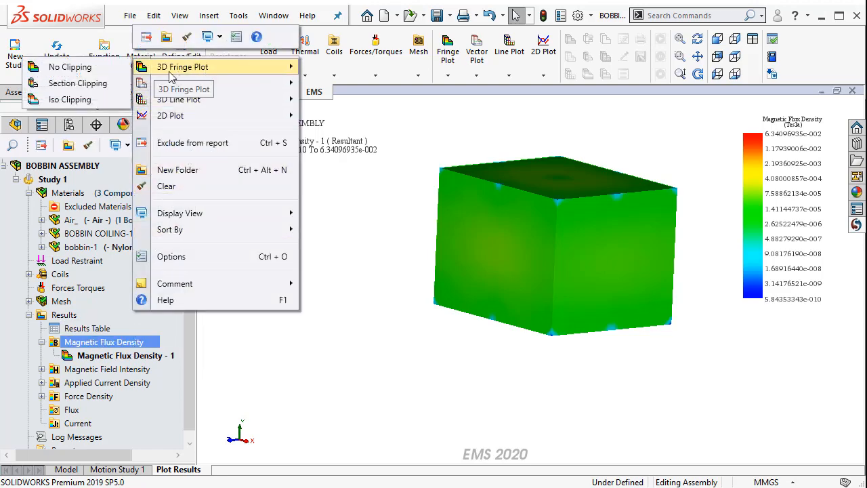
{"action": "left_click", "coordinate": [78, 83]}
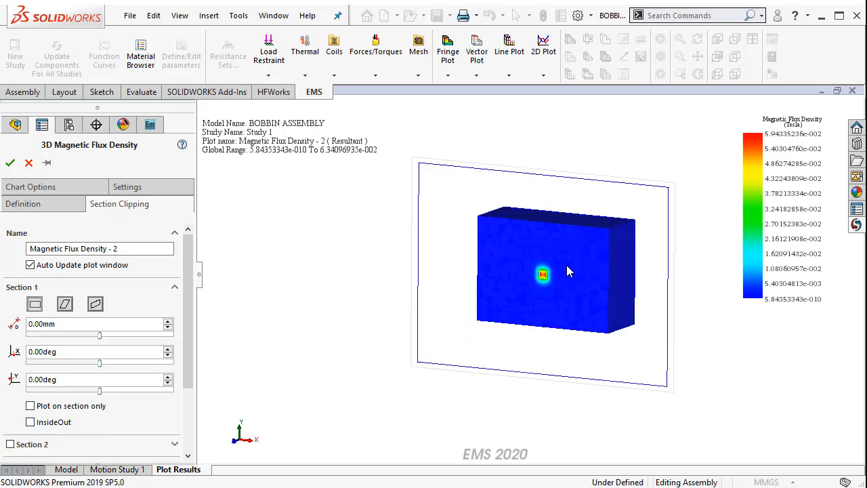
{"action": "scroll", "coordinate": [555, 271], "scroll_direction": "down", "scroll_amount": 5}
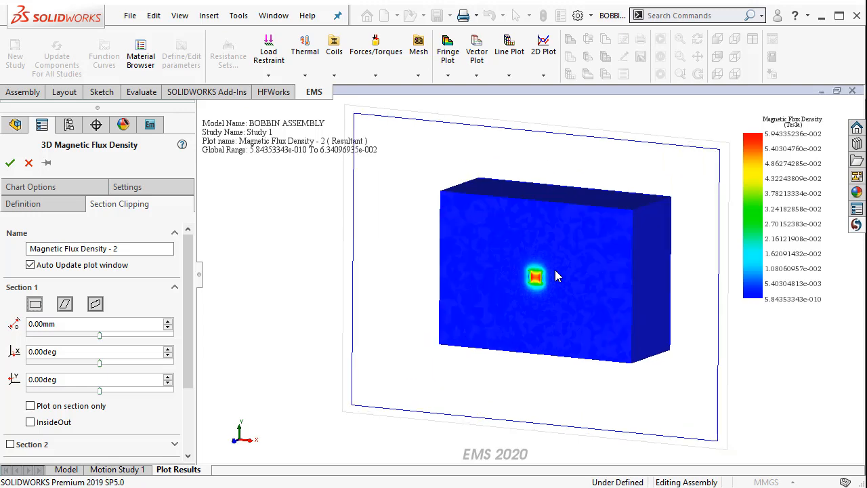
{"action": "scroll", "coordinate": [528, 303], "scroll_direction": "down", "scroll_amount": 3}
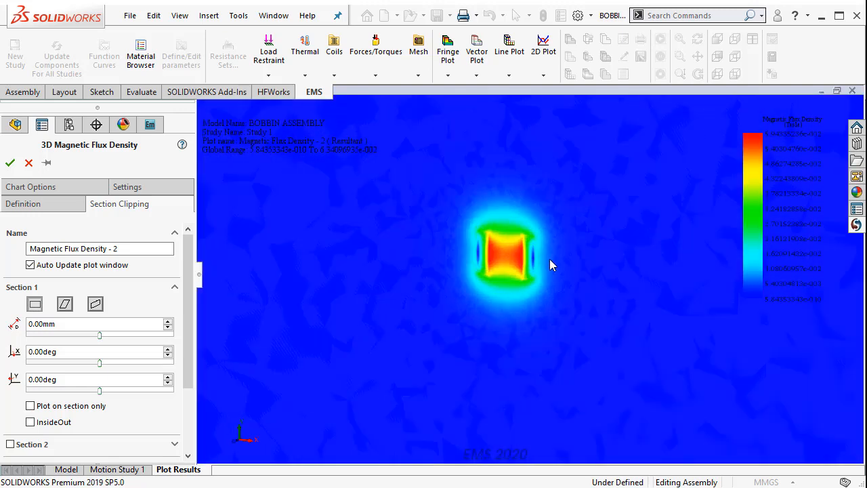
{"action": "scroll", "coordinate": [549, 259], "scroll_direction": "up", "scroll_amount": 5}
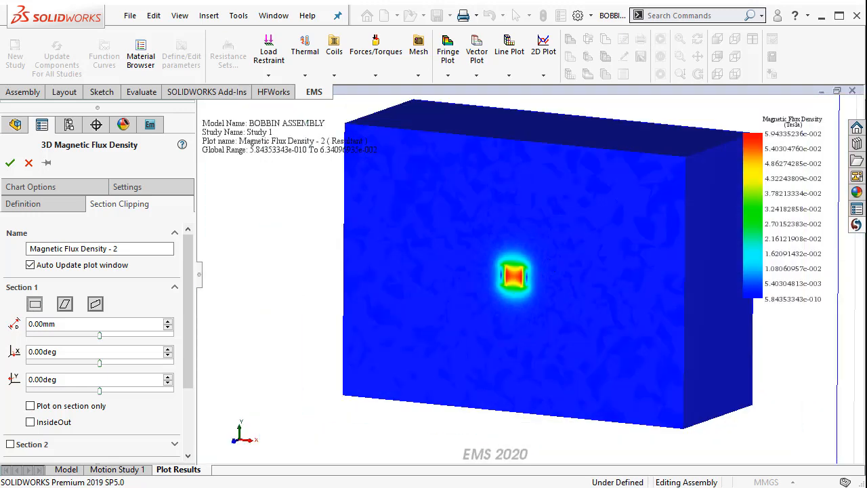
{"action": "scroll", "coordinate": [814, 290], "scroll_direction": "down", "scroll_amount": 3}
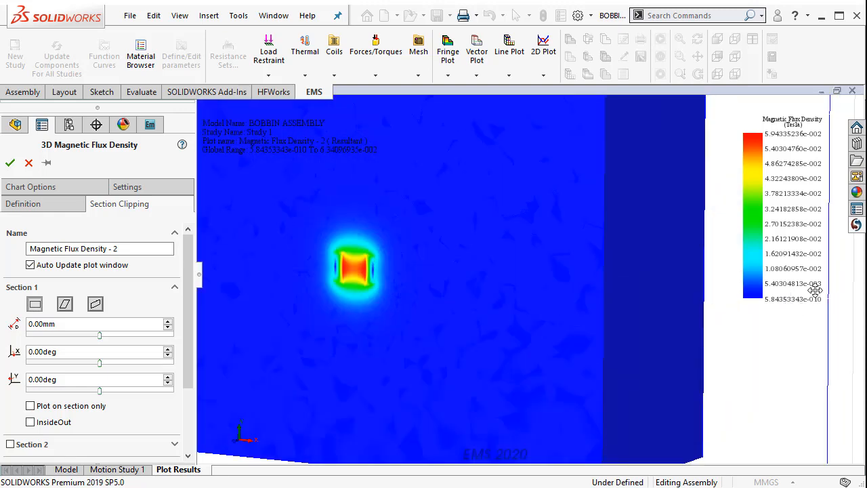
{"action": "scroll", "coordinate": [374, 252], "scroll_direction": "down", "scroll_amount": 2}
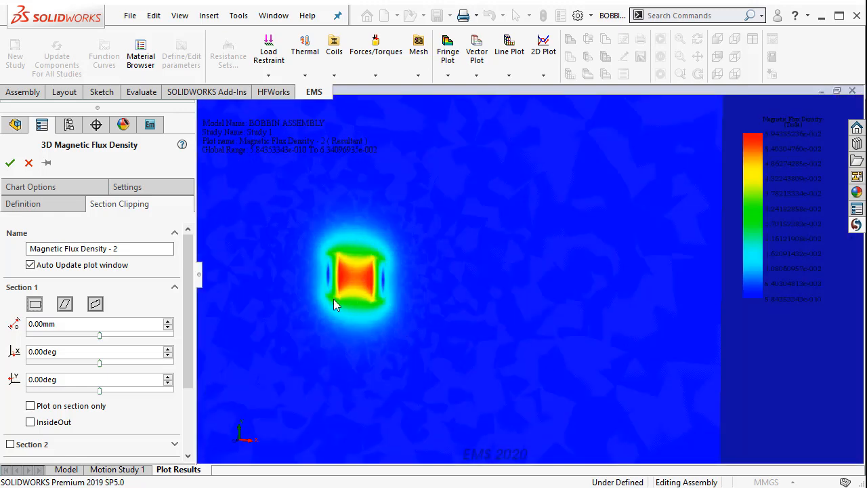
{"action": "scroll", "coordinate": [353, 320], "scroll_direction": "up", "scroll_amount": 5}
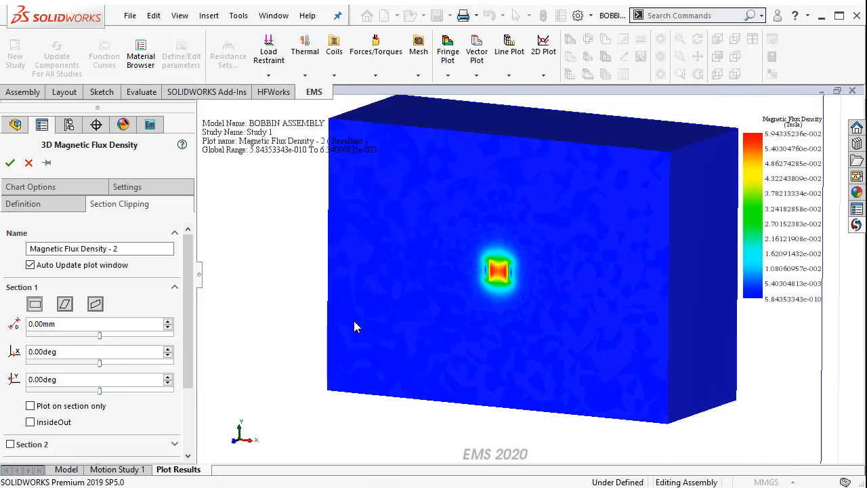
Show the model edges on the section-clipped flux density plot in the front view, inspect the coil region, and accept the plot
{"action": "right_click", "coordinate": [229, 281]}
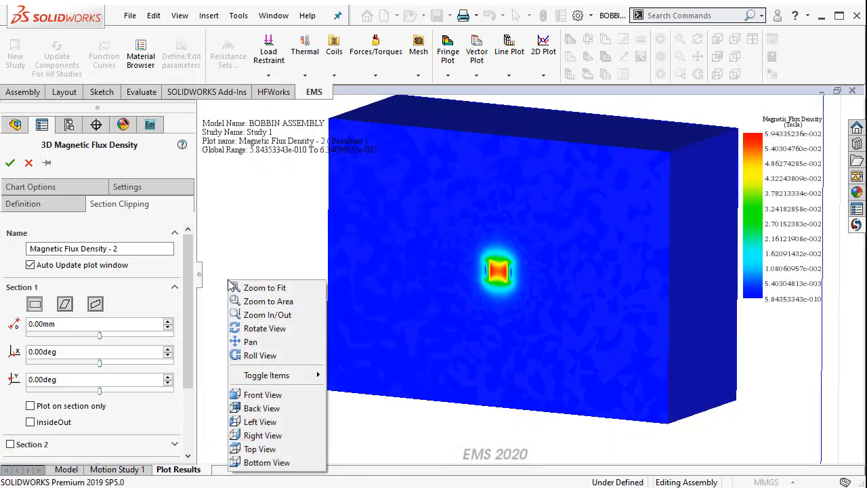
{"action": "left_click", "coordinate": [261, 396]}
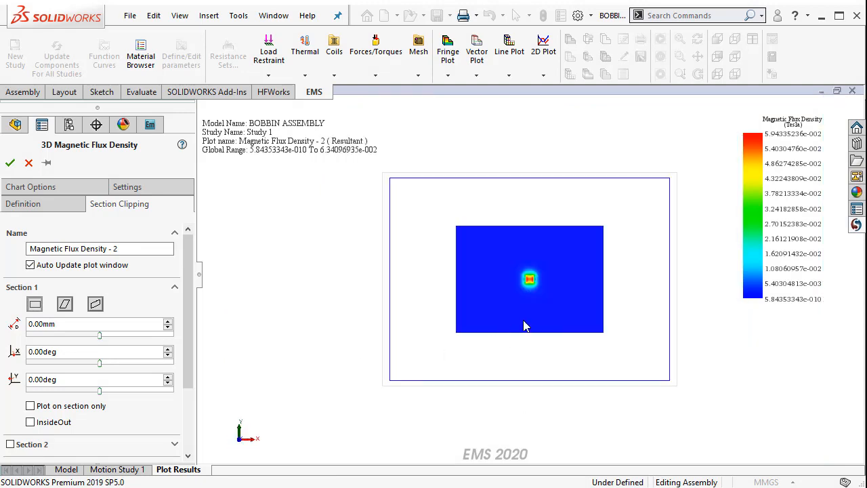
{"action": "scroll", "coordinate": [577, 267], "scroll_direction": "down", "scroll_amount": 3}
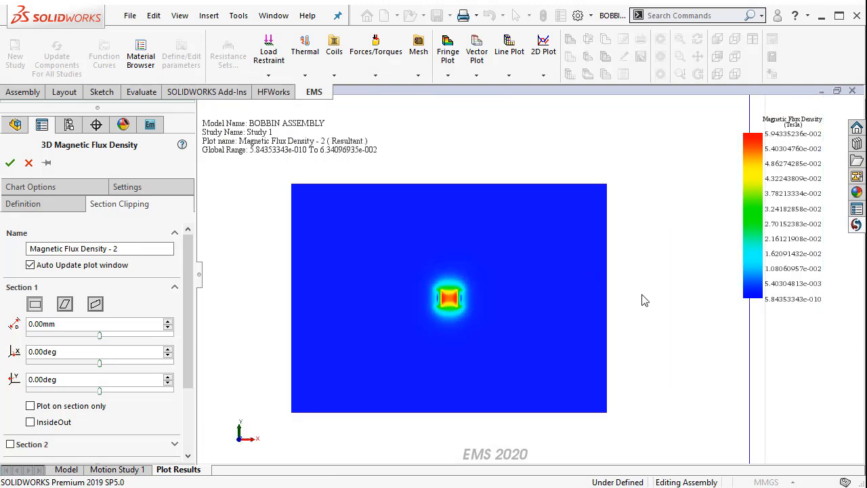
{"action": "right_click", "coordinate": [663, 248]}
{"action": "mouse_move", "coordinate": [687, 342]}
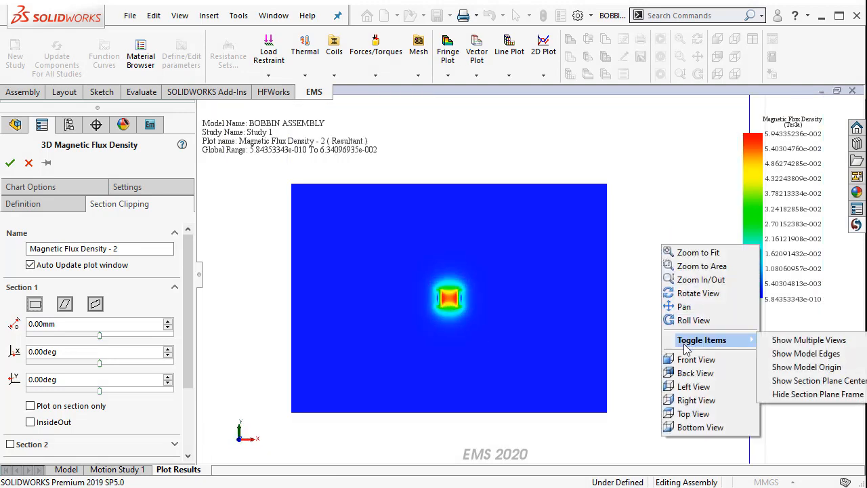
{"action": "left_click", "coordinate": [809, 356]}
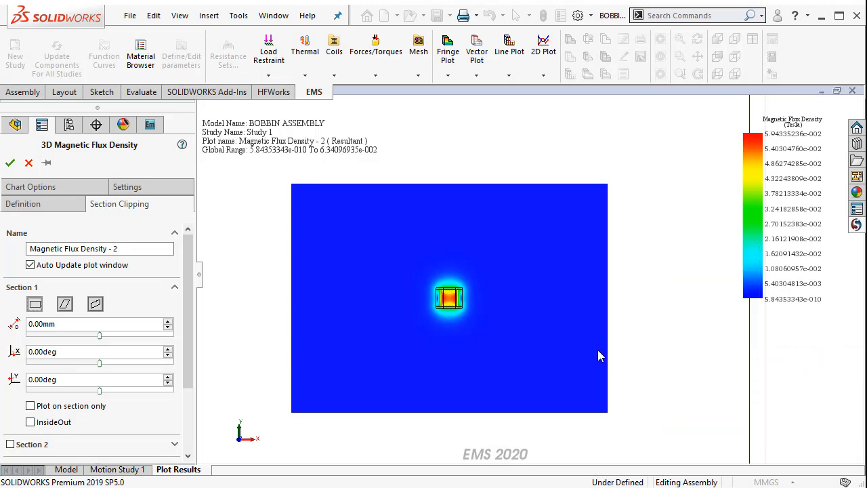
{"action": "scroll", "coordinate": [474, 296], "scroll_direction": "down", "scroll_amount": 3}
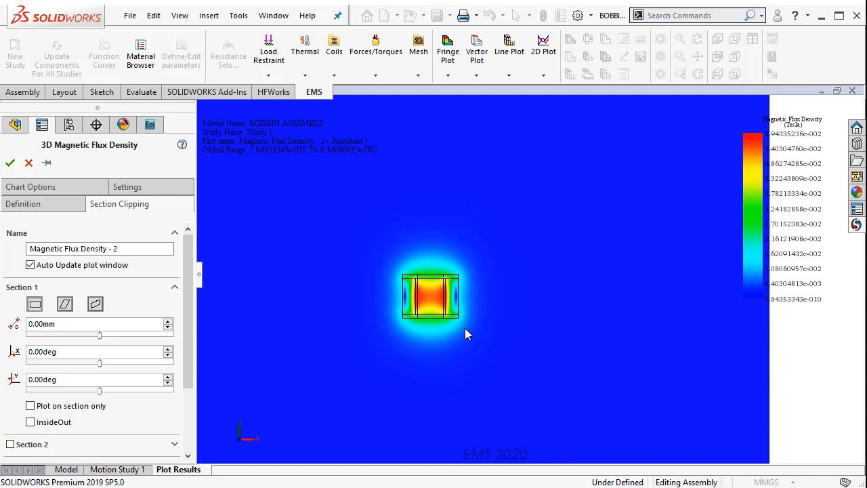
{"action": "scroll", "coordinate": [495, 329], "scroll_direction": "up", "scroll_amount": 4}
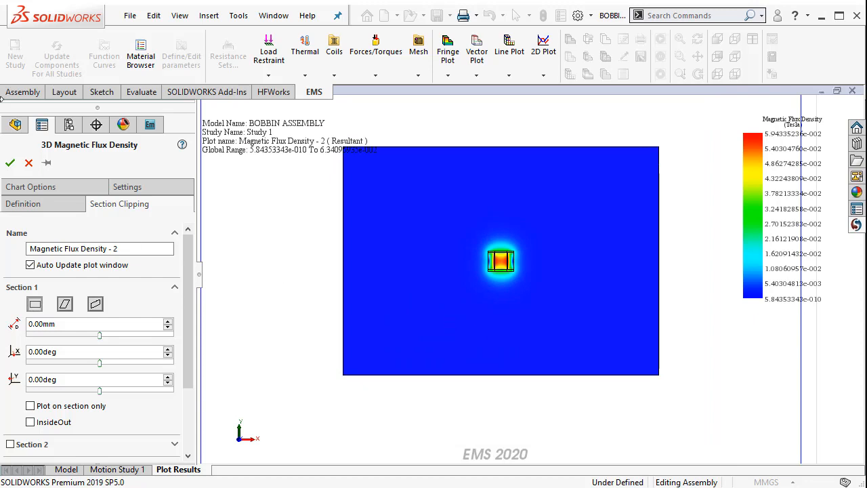
{"action": "left_click", "coordinate": [10, 163]}
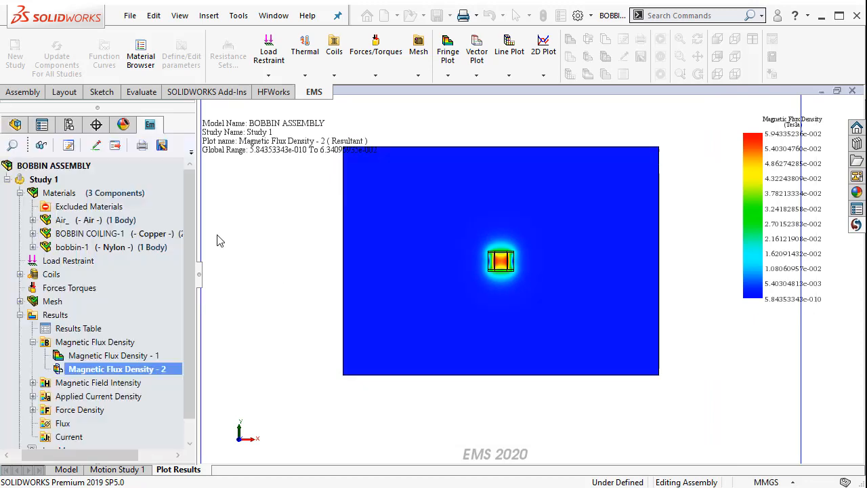